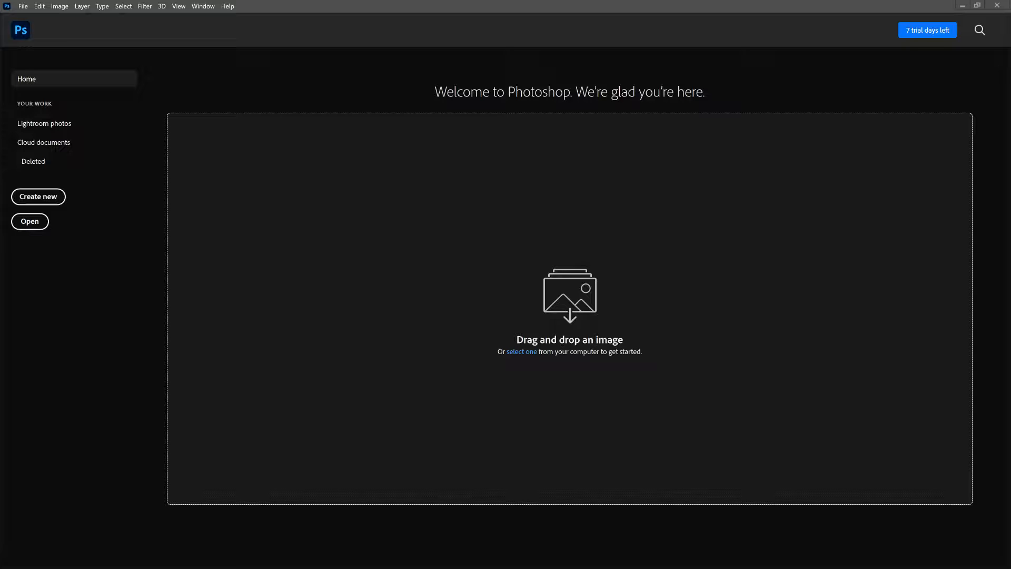
- Open the photo yosemite_national_park_x1.jpg from the IT1051 Fundamentals folder
click(22, 7)
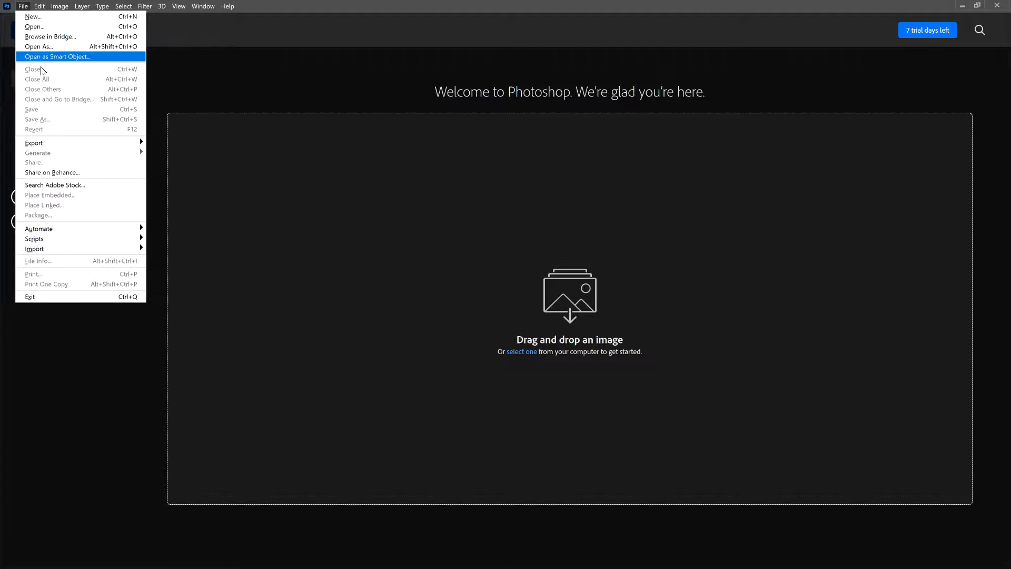
click(43, 27)
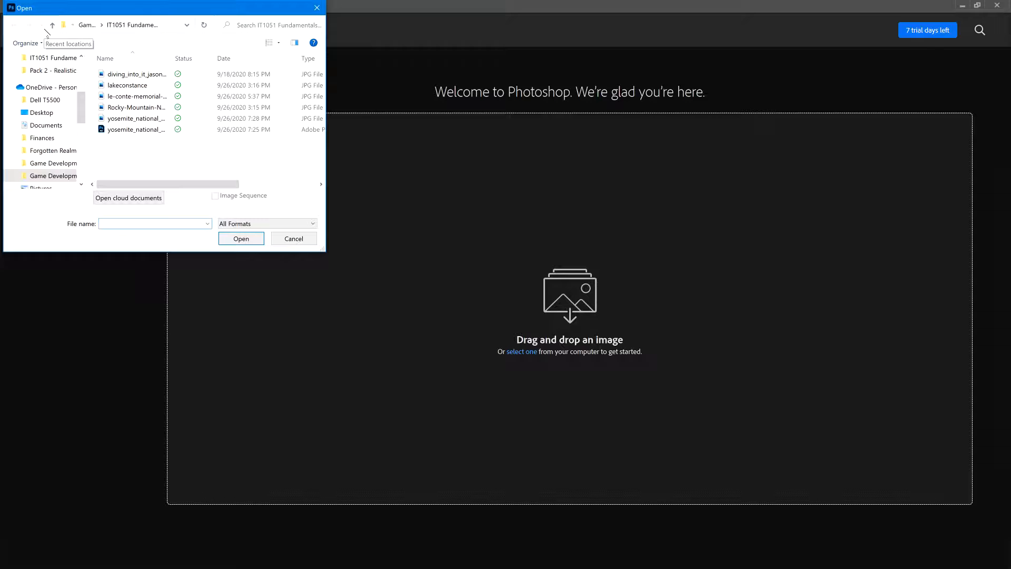
double_click(113, 119)
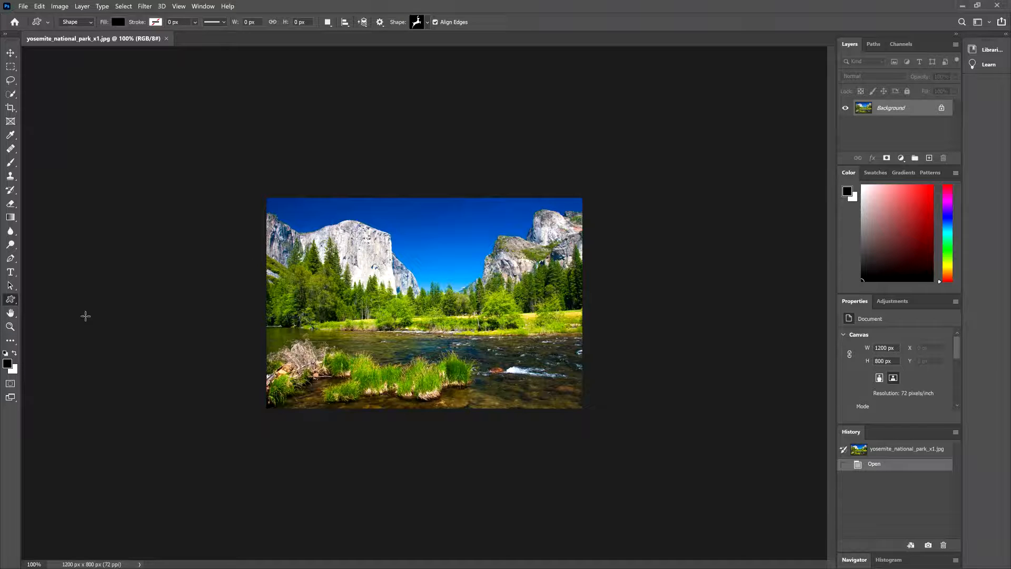
- Select the entire blue sky above the mountains and tree line with the Quick Selection tool
click(9, 330)
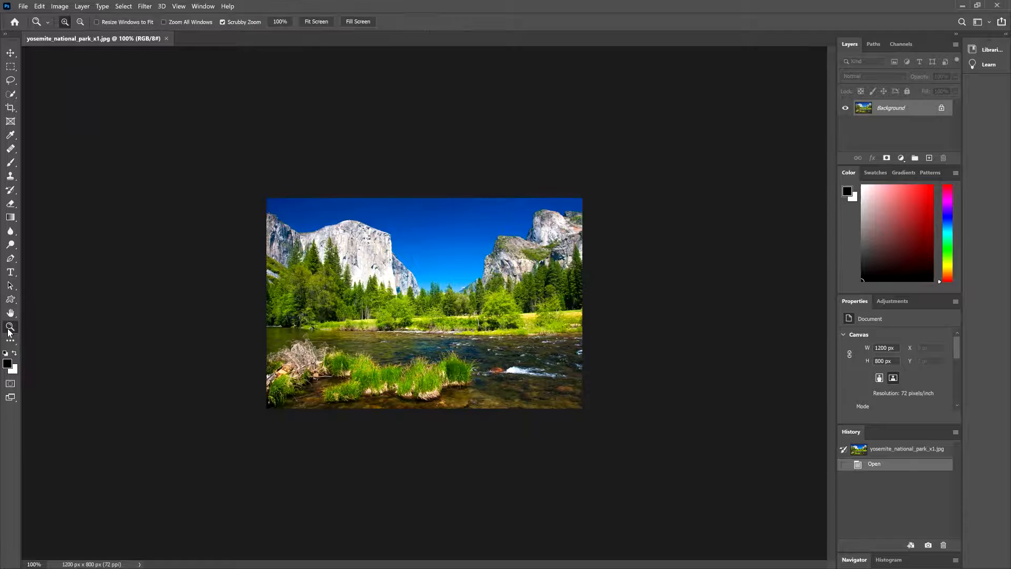
click(65, 21)
click(410, 250)
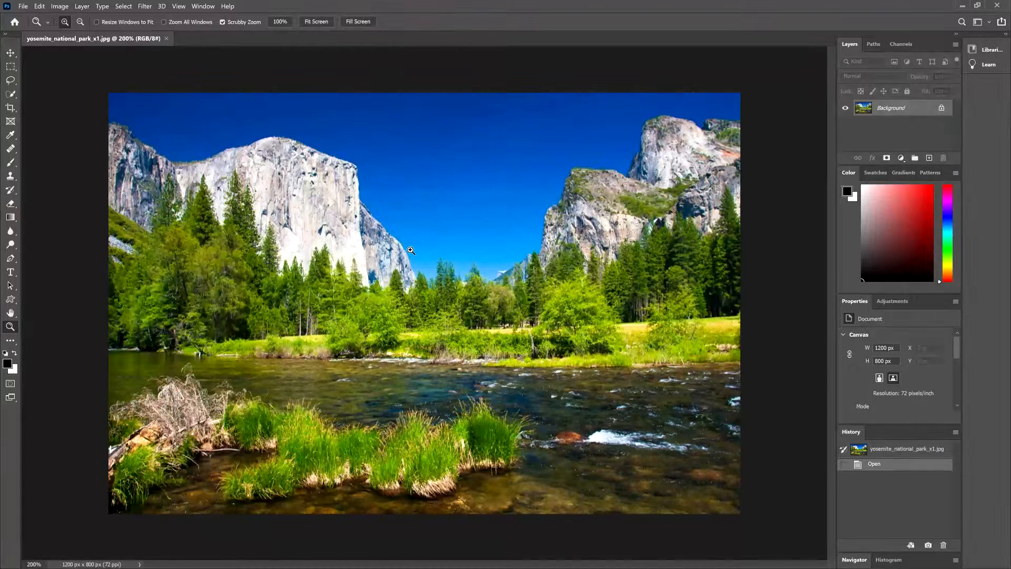
click(315, 22)
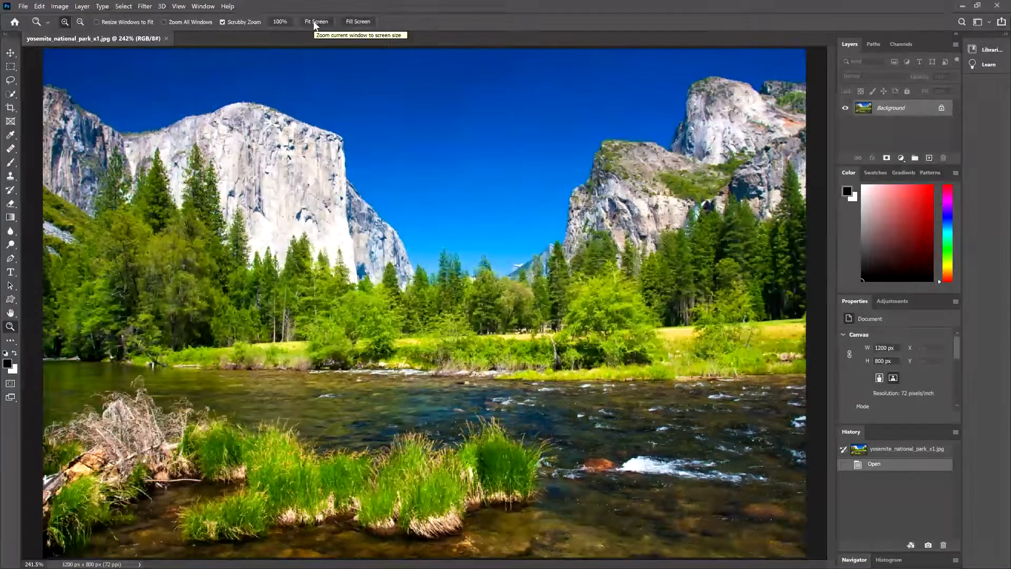
click(350, 23)
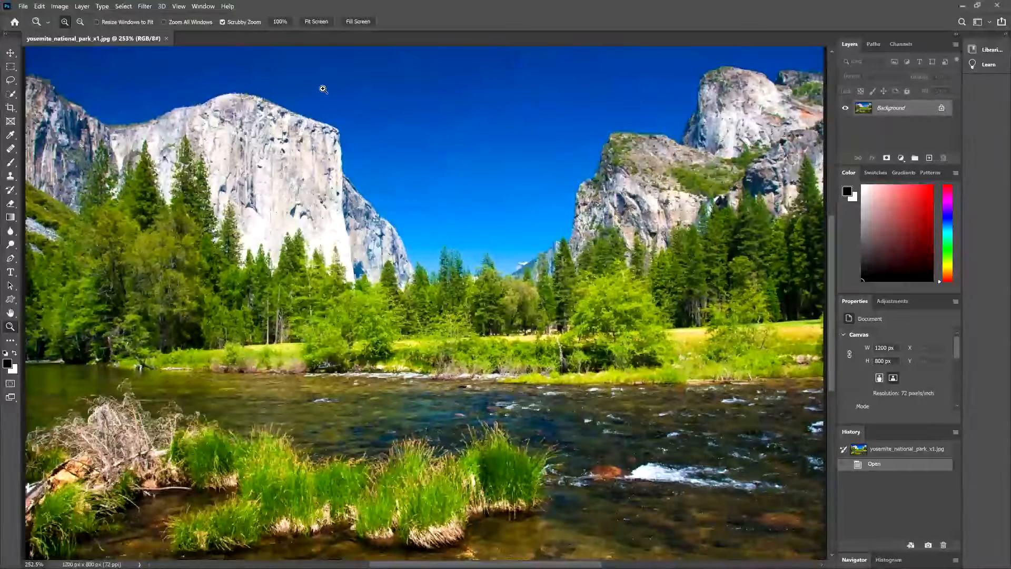
click(12, 97)
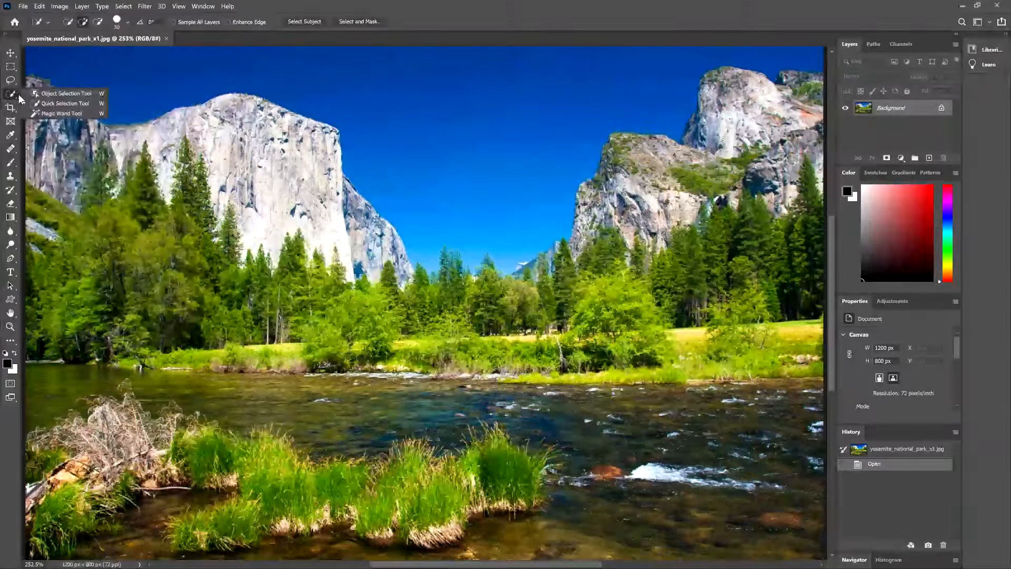
click(65, 104)
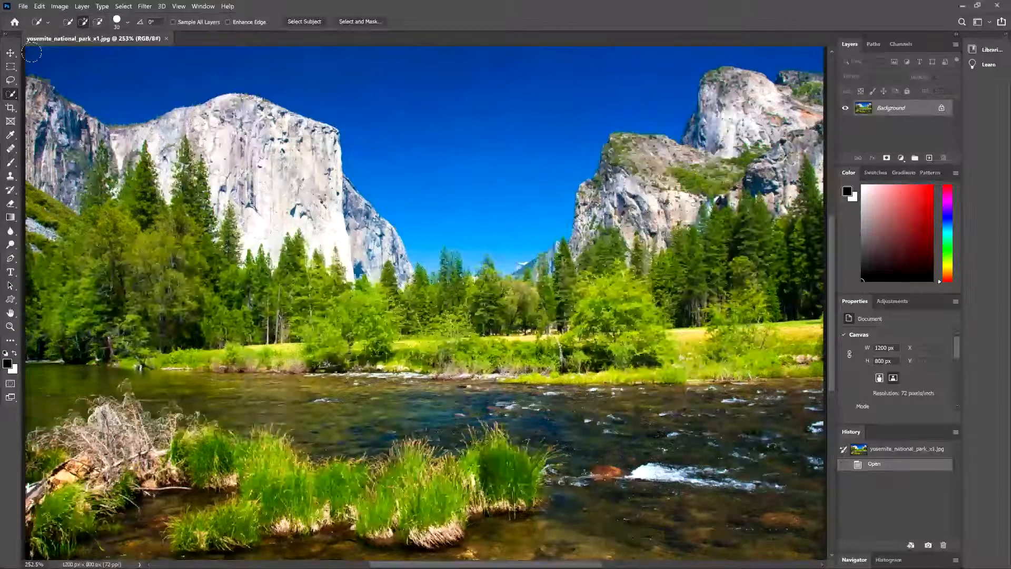
drag(32, 52, 537, 64)
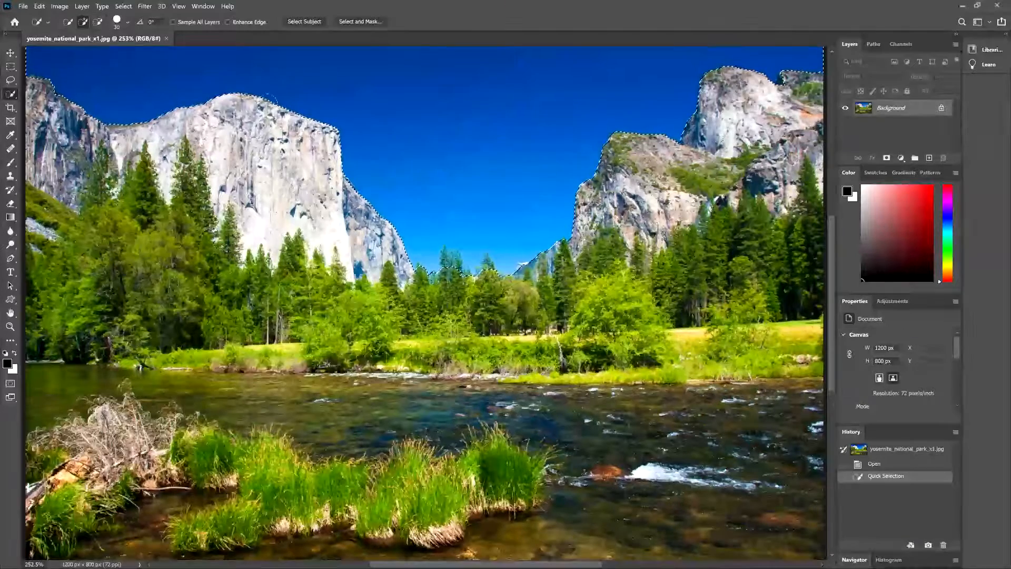
- Fill the selected sky with the Purple_22 preset as a linear gradient running from the tree line up to near the image's upper edge
click(12, 218)
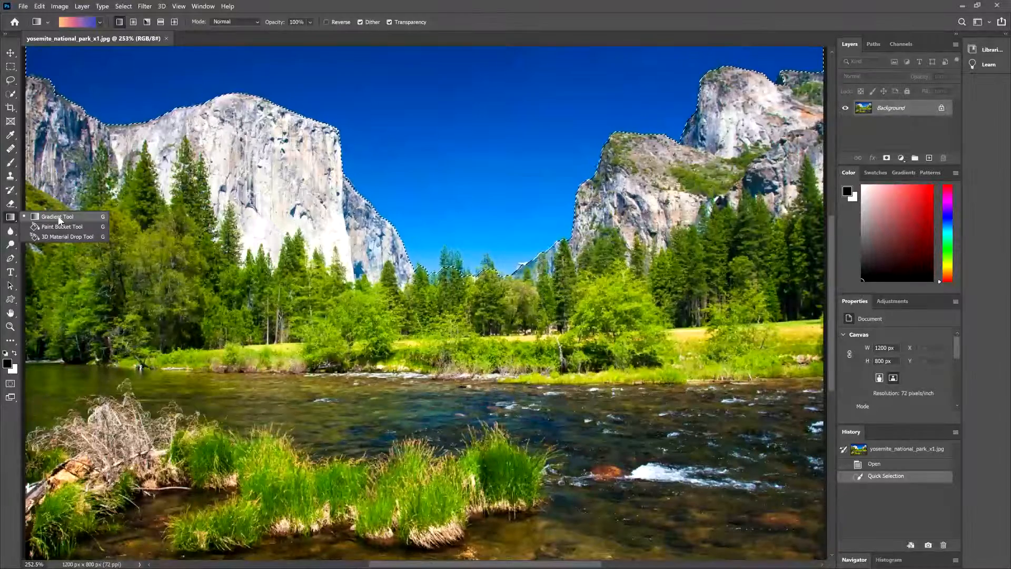
click(58, 218)
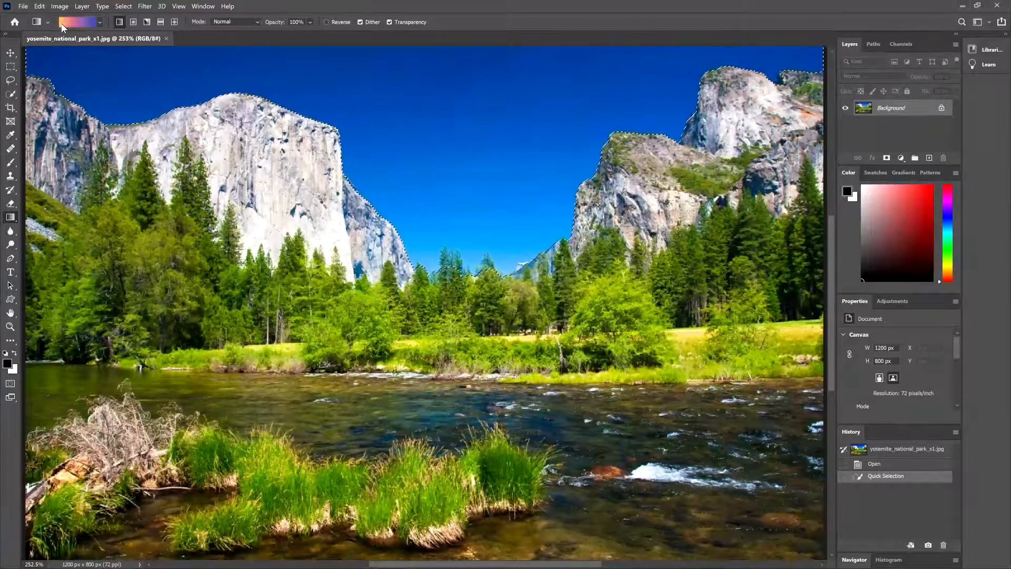
click(100, 24)
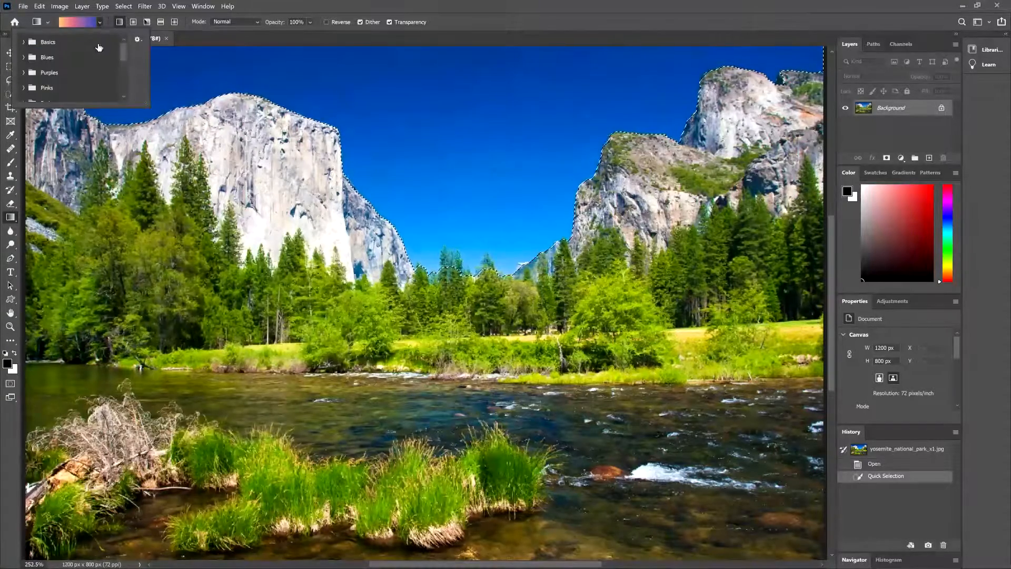
mouse_move(125, 50)
mouse_down()
mouse_move(126, 85)
mouse_move(121, 51)
mouse_up()
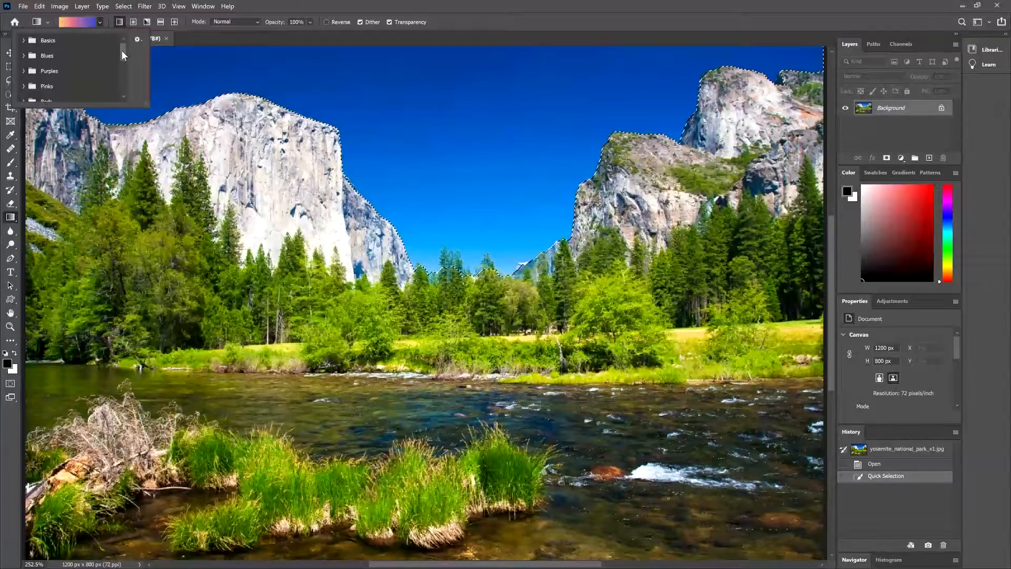
click(23, 73)
scroll(57, 72, down, 3)
scroll(57, 71, down, 3)
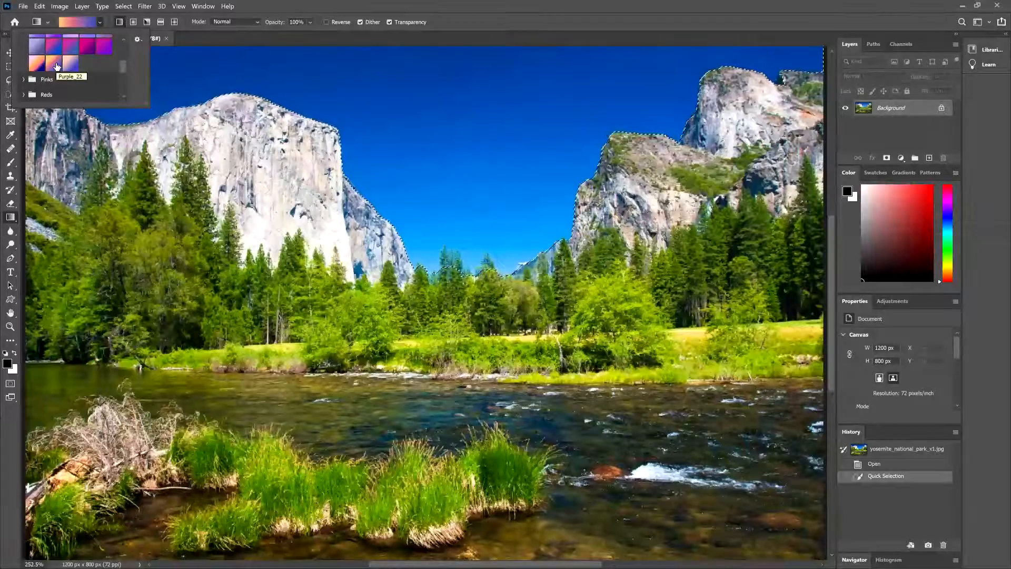
click(57, 66)
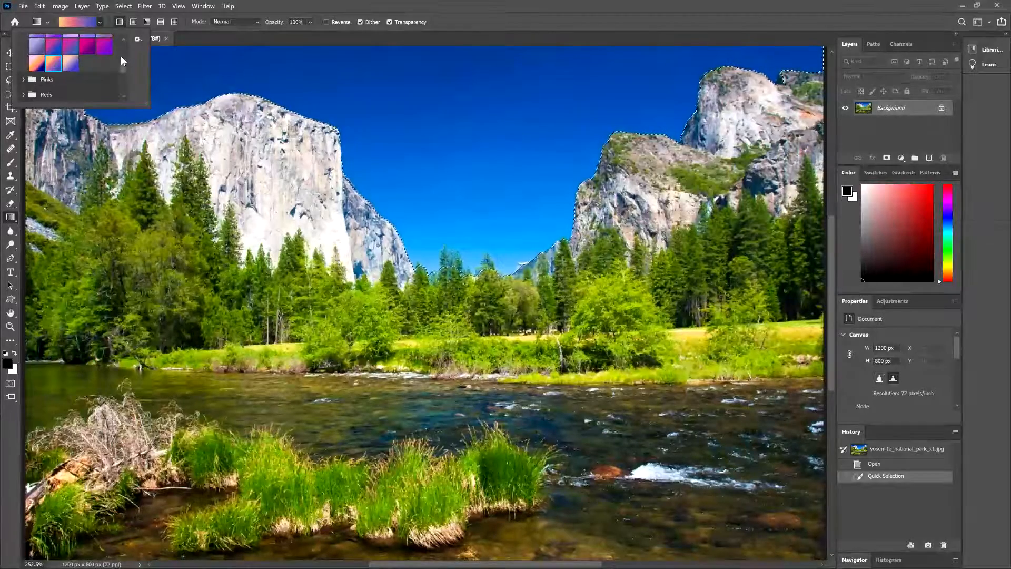
click(102, 23)
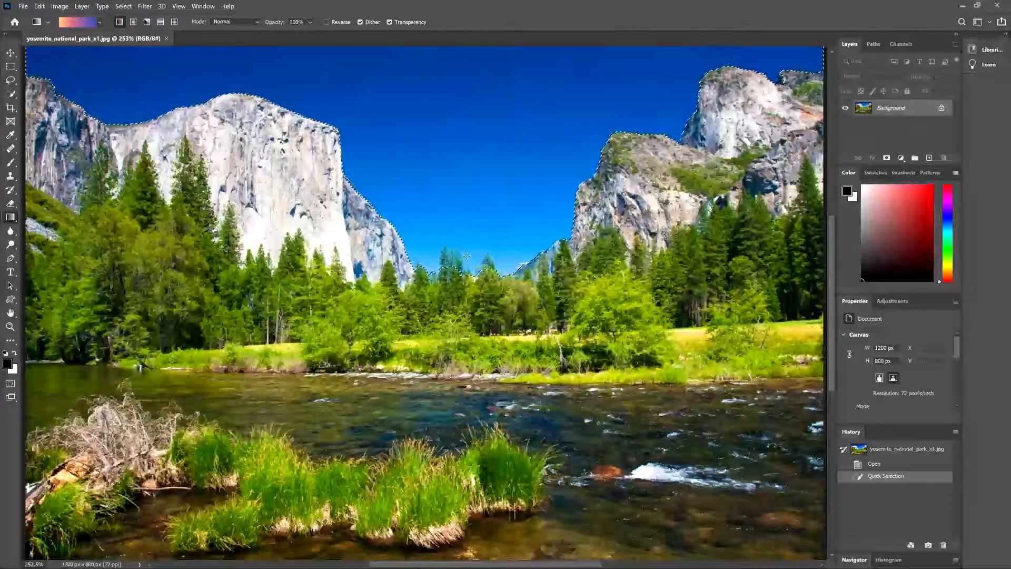
drag(467, 256, 456, 193)
drag(457, 94, 459, 58)
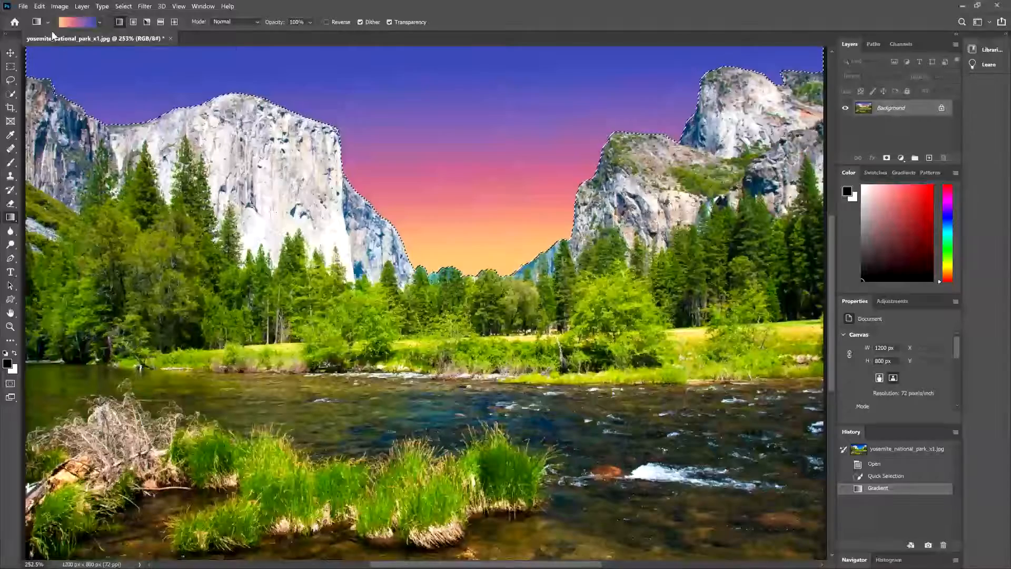
- Save the image in Photoshop format as yosemite_national_park_x1.psd, replacing the existing file
click(26, 7)
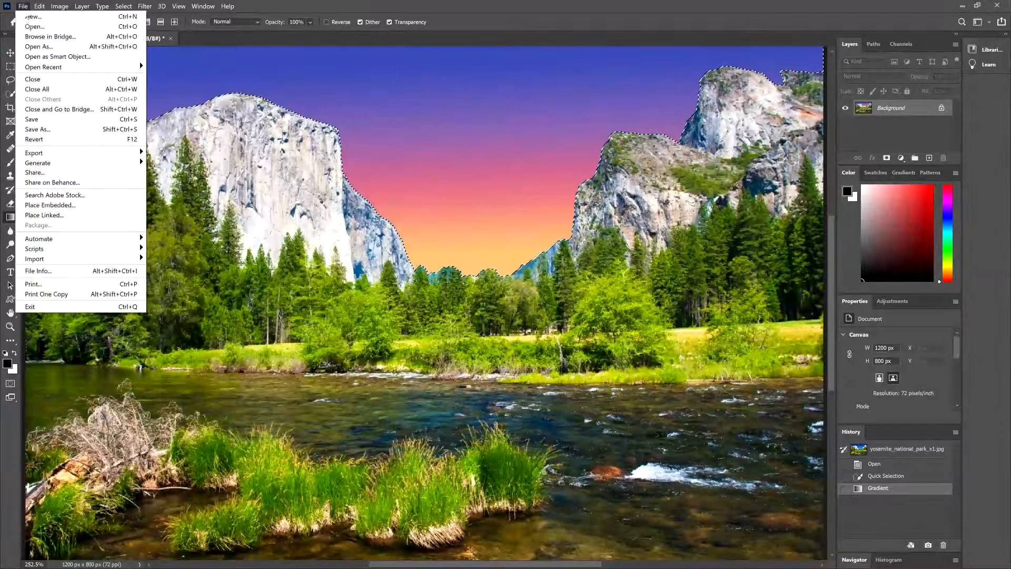
click(34, 122)
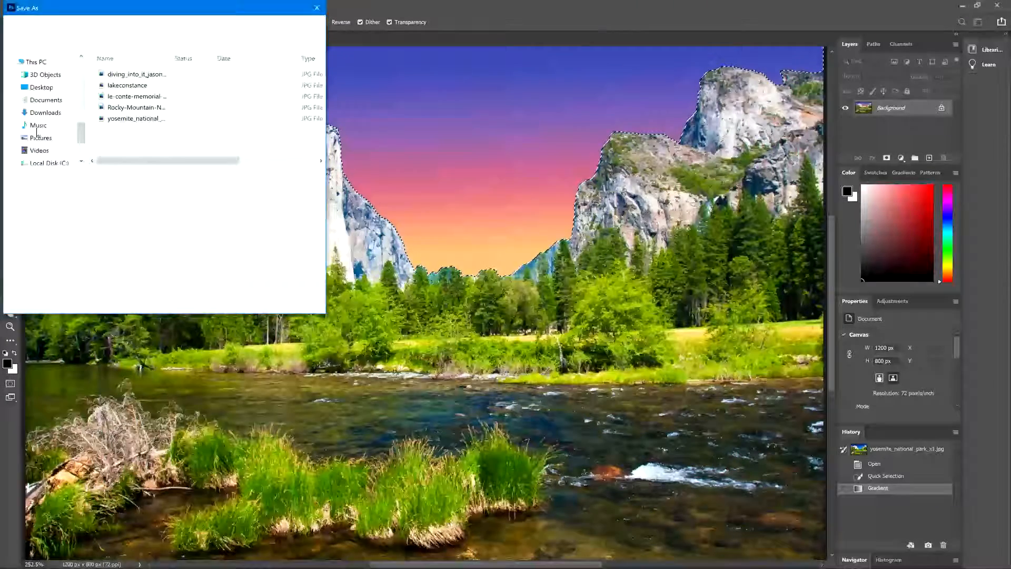
click(138, 188)
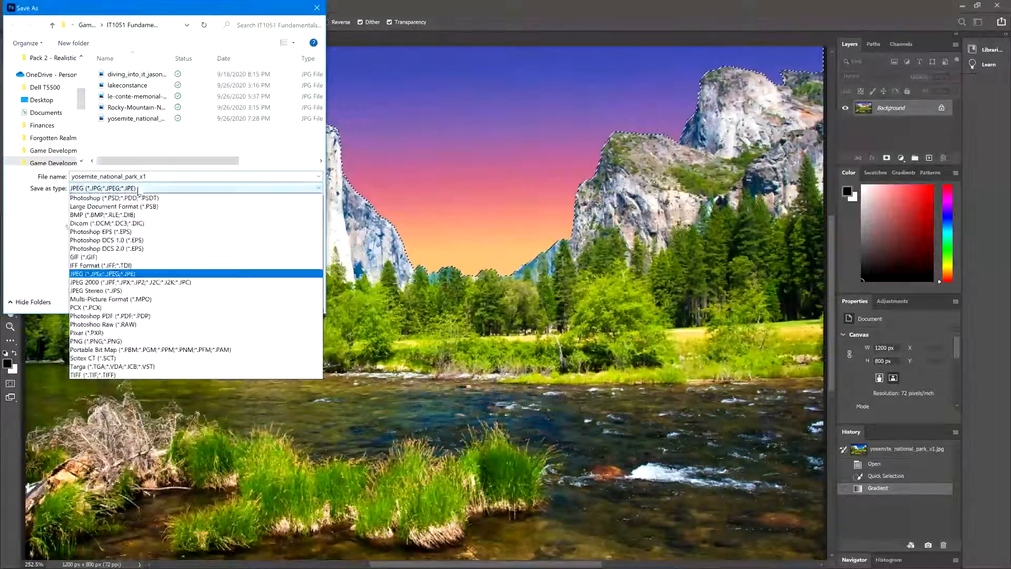
click(109, 199)
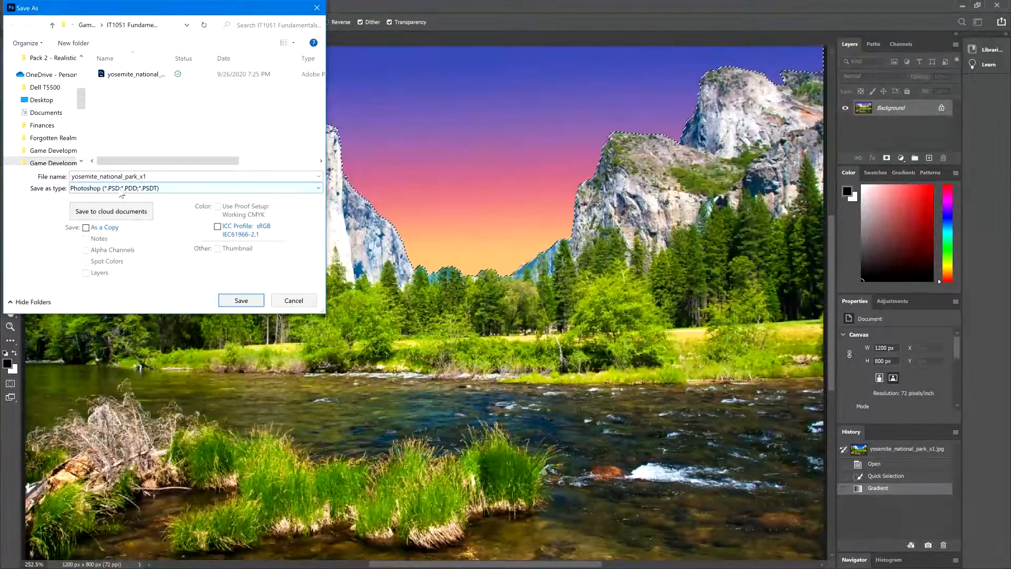
click(237, 303)
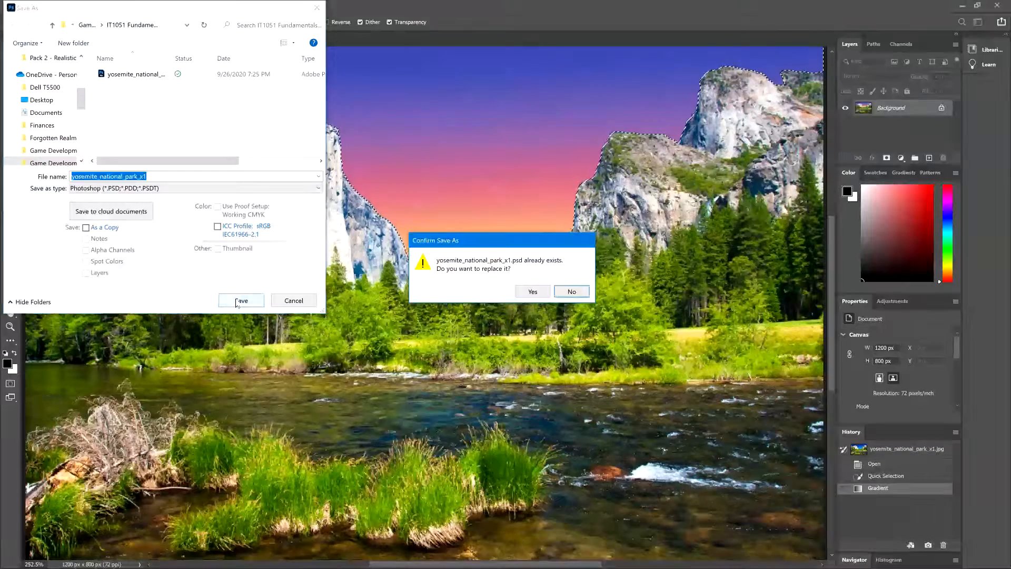
click(533, 293)
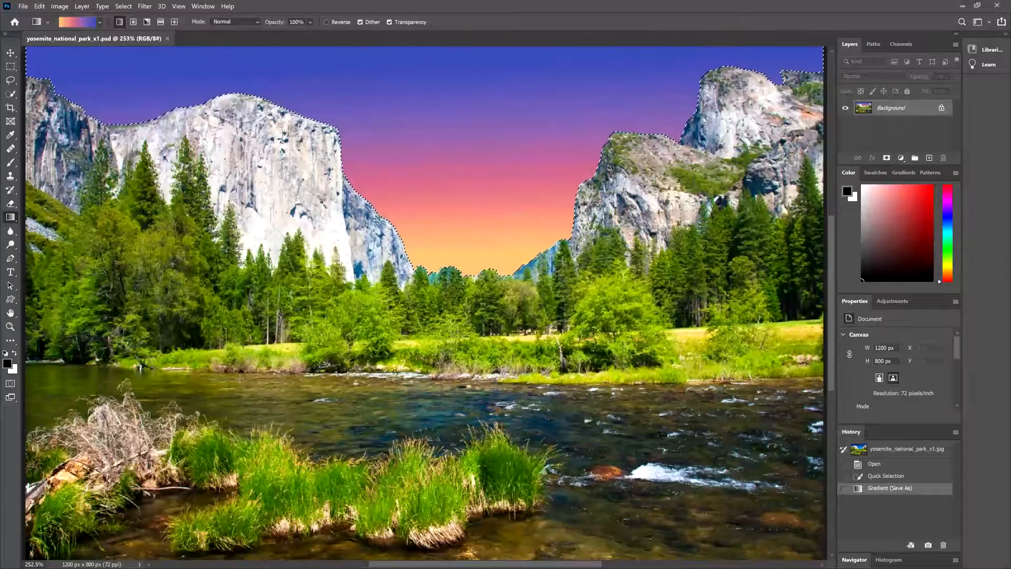
- Select the foreground grass clumps in the river with a rectangular marquee and move them slightly up and to the right
click(12, 69)
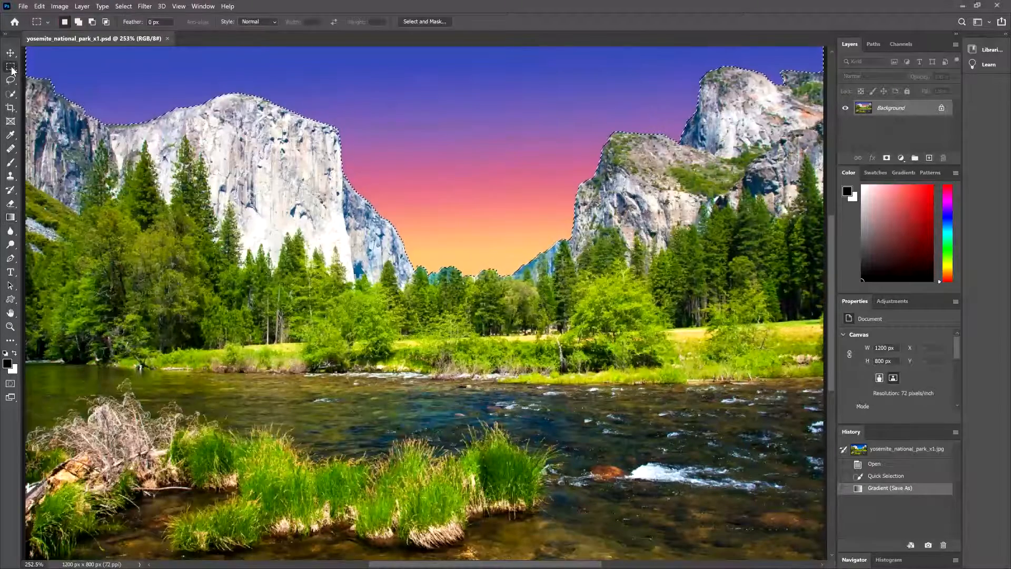
right_click(9, 69)
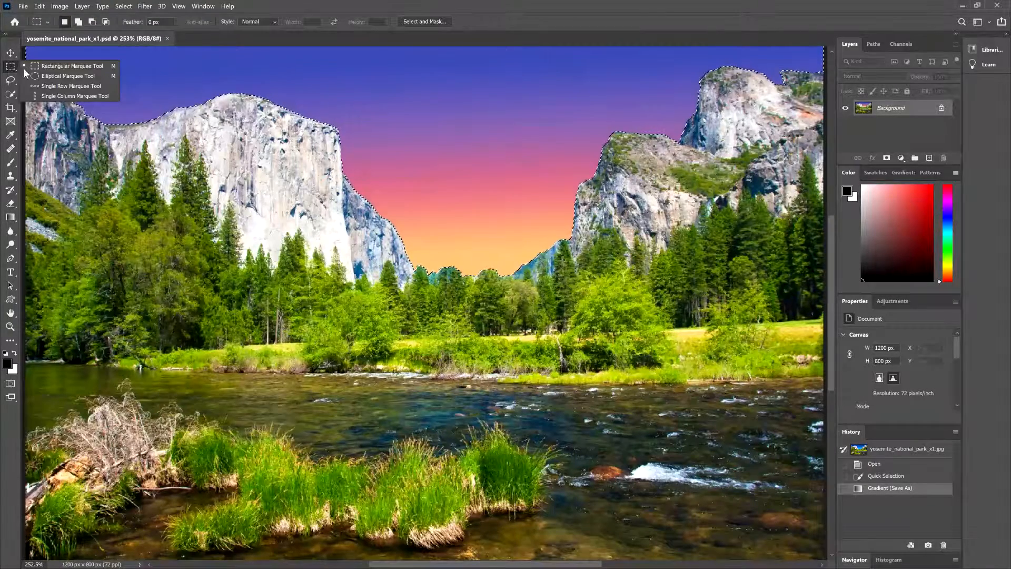
click(55, 67)
drag(237, 411, 573, 550)
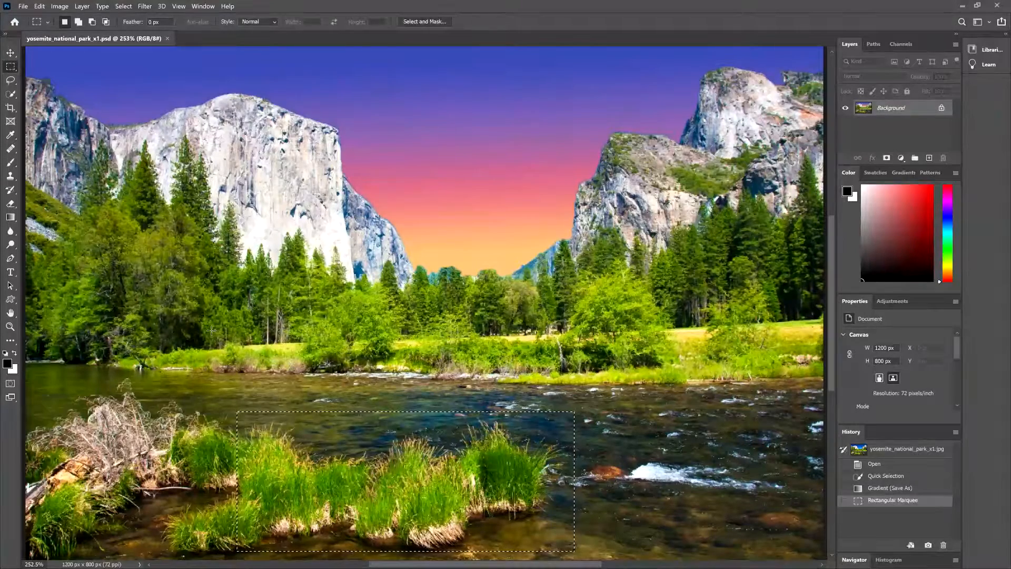
click(10, 55)
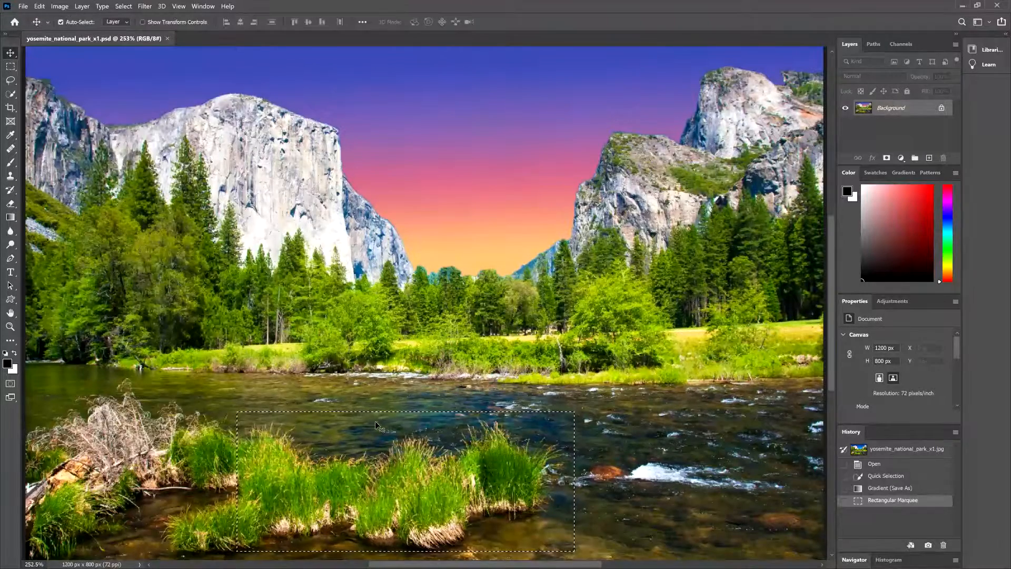
drag(378, 440, 386, 412)
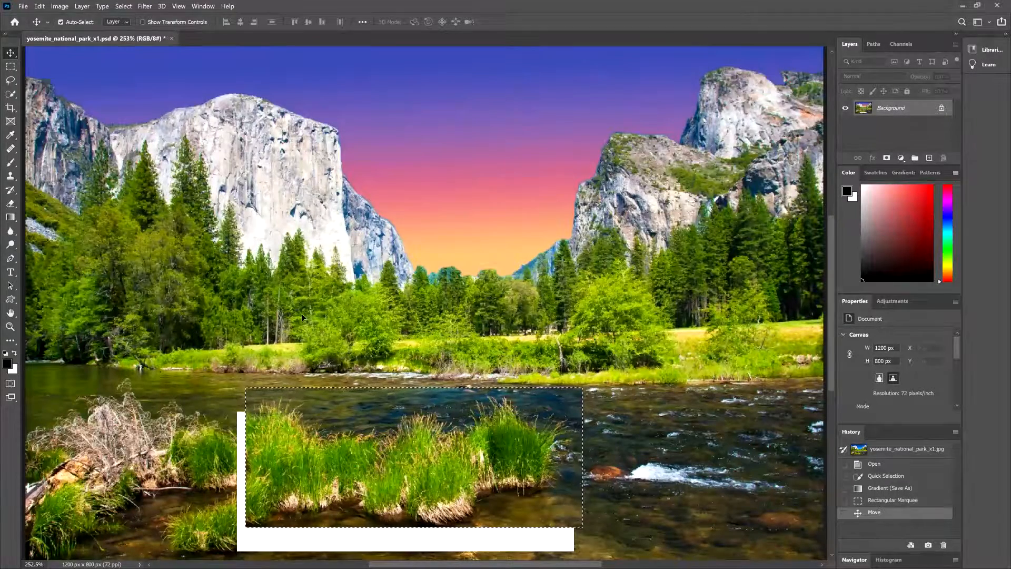
- Crop the image to about 842 × 737 px, from the moved grass block up to the sky's upper edge and out over the right-hand cliffs
click(11, 109)
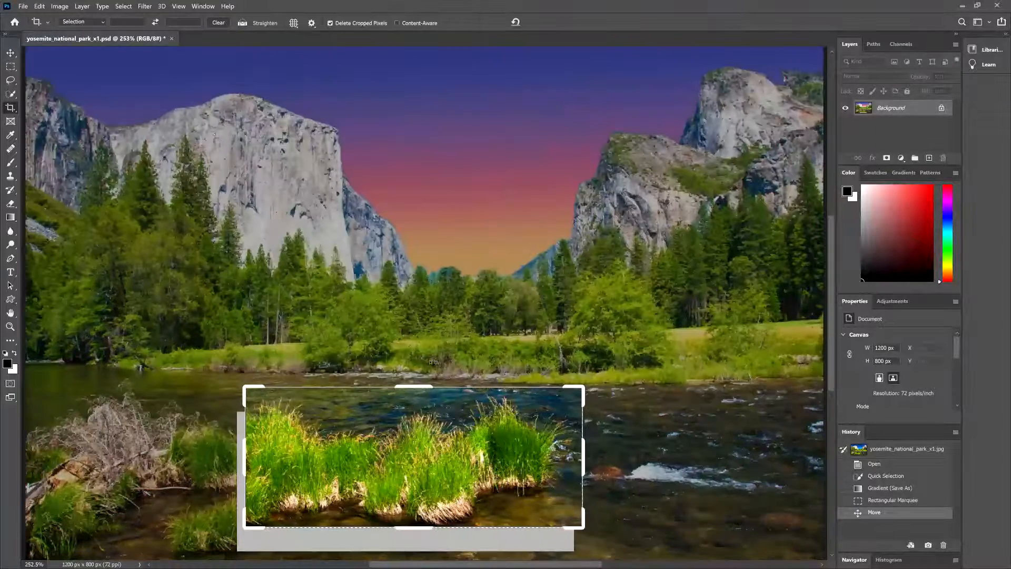
drag(416, 387, 414, 211)
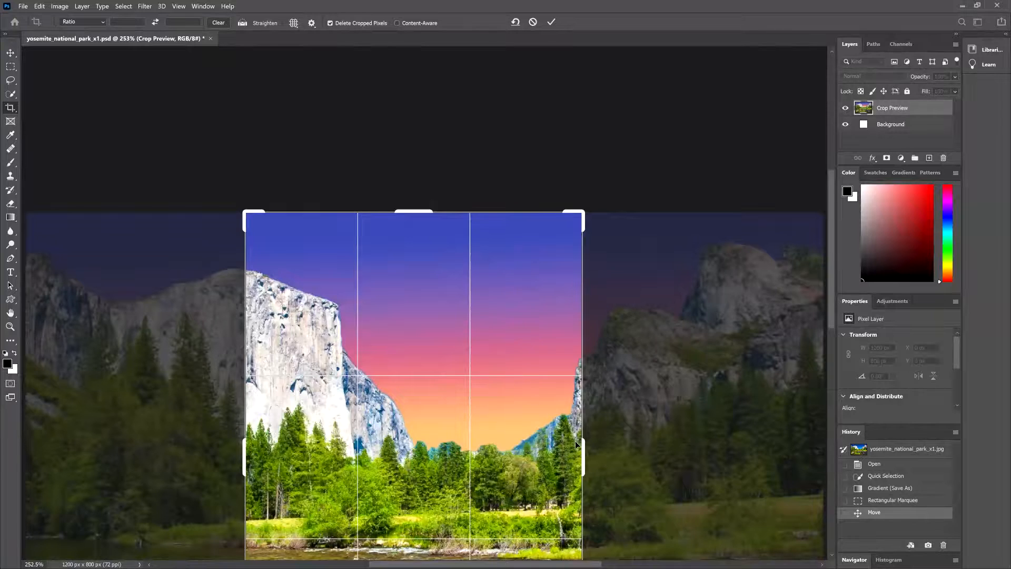
drag(585, 456, 702, 456)
drag(829, 278, 829, 348)
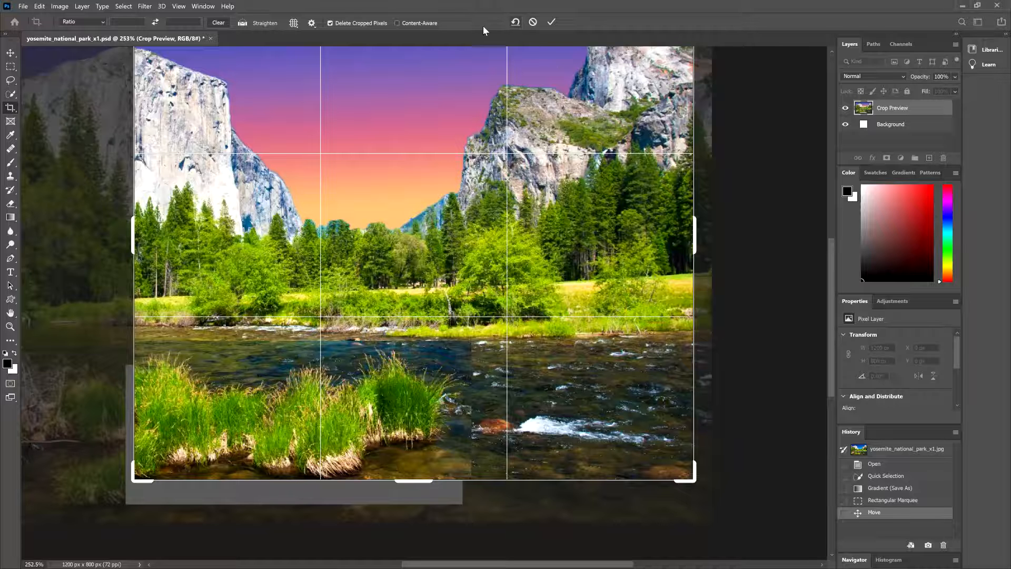
click(552, 23)
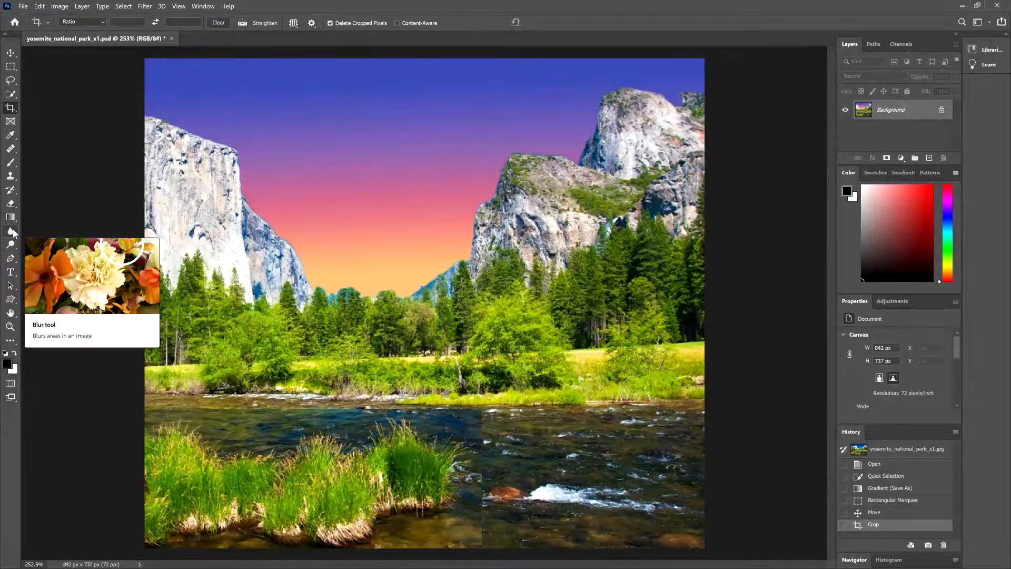
- Blur the moved grass block's right and upper seams in the river with a 20 px Blur tool brush at 50% strength
click(10, 326)
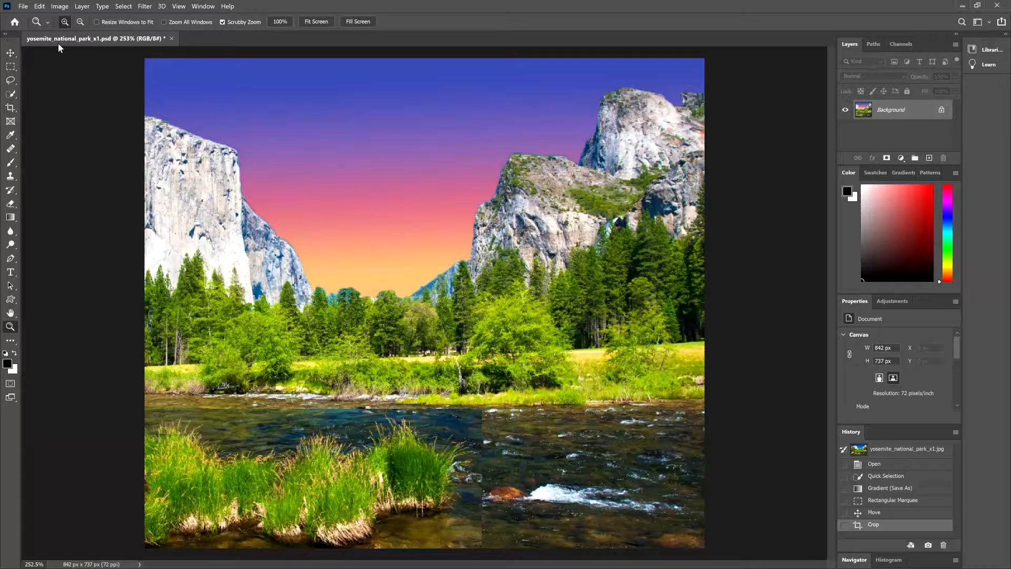
click(291, 416)
click(291, 415)
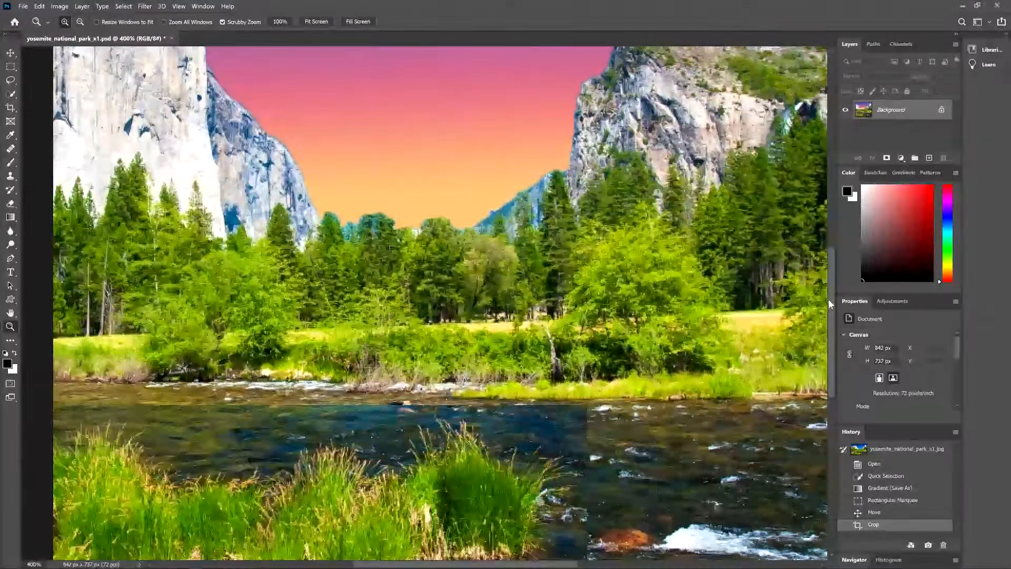
drag(831, 302, 826, 342)
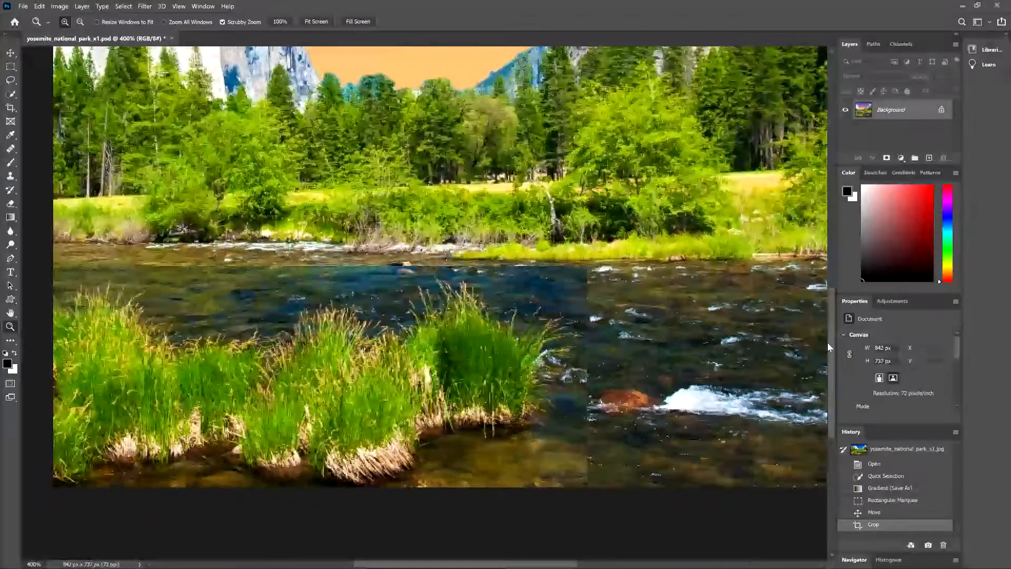
click(10, 232)
click(52, 232)
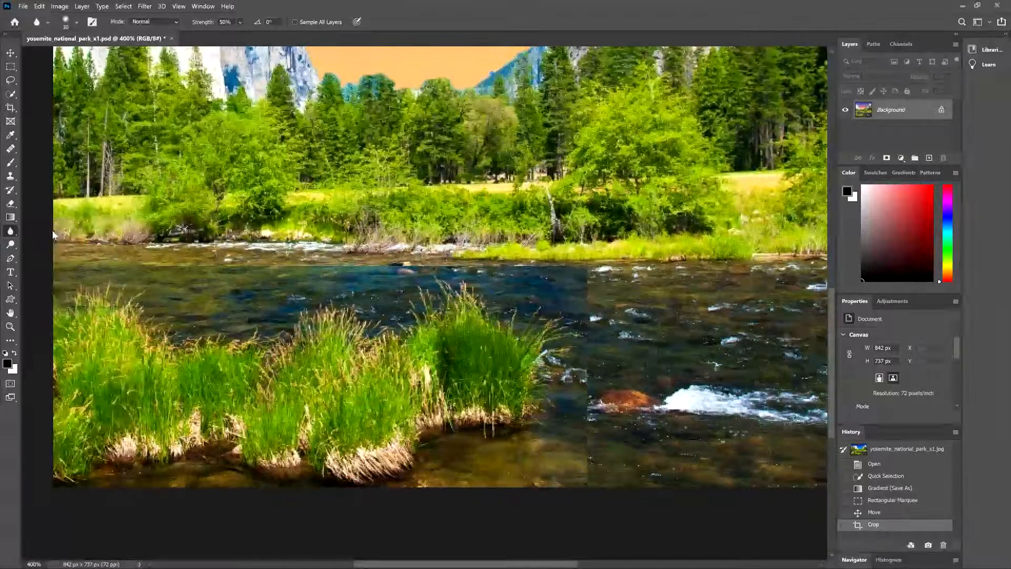
click(77, 21)
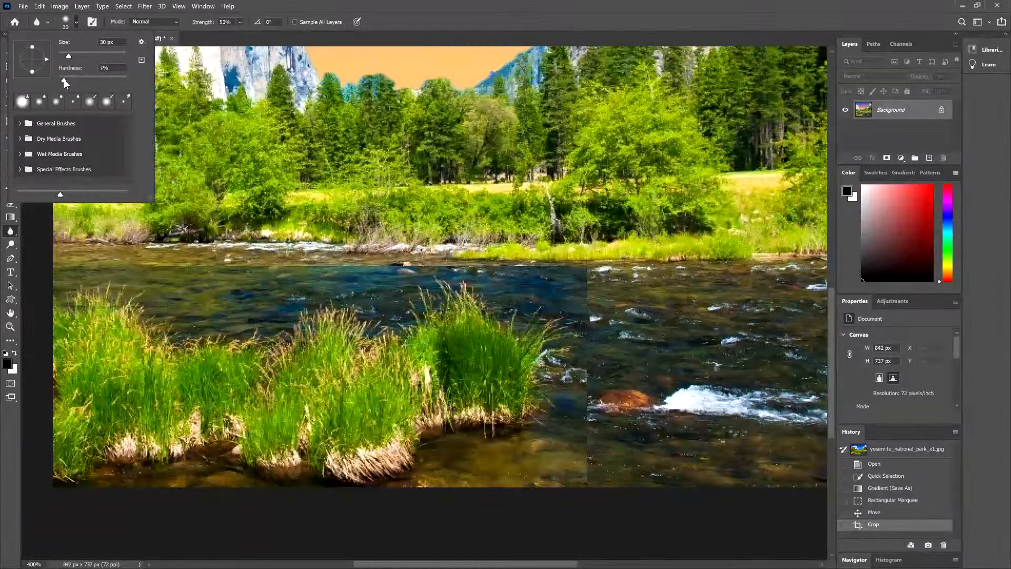
drag(63, 79, 66, 79)
drag(69, 56, 66, 55)
click(77, 23)
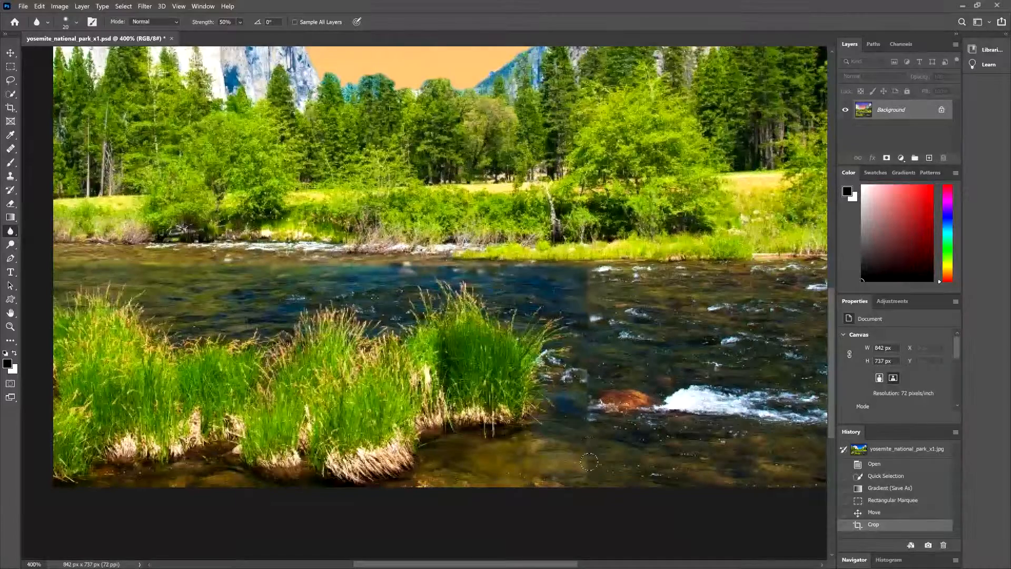
mouse_move(583, 424)
mouse_down()
mouse_move(584, 306)
mouse_move(537, 278)
mouse_move(241, 263)
mouse_up()
mouse_move(68, 270)
mouse_down()
mouse_move(360, 260)
mouse_move(175, 227)
mouse_up()
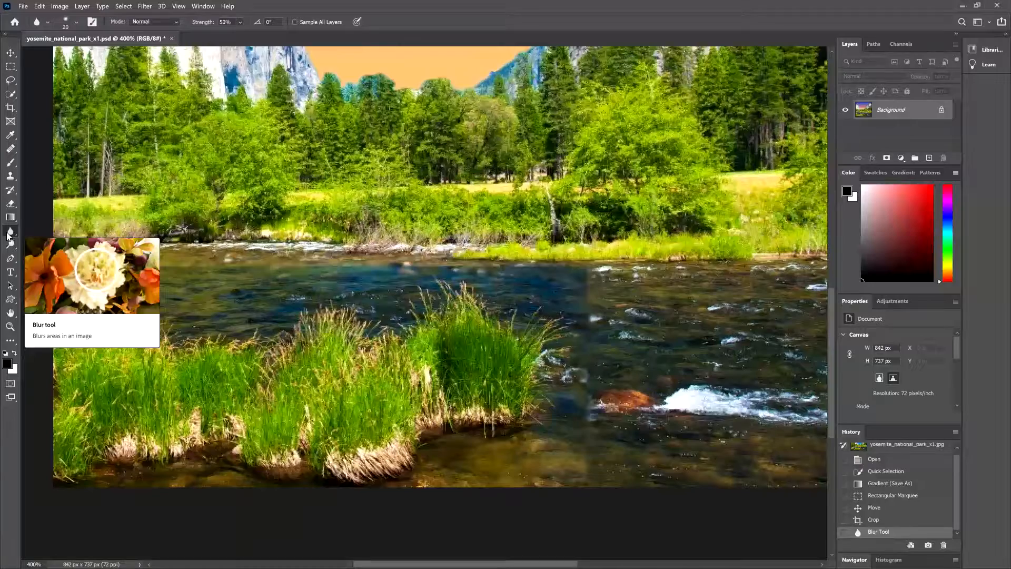
- Clone river water along the moved block's upper seam with a 33 px Clone Stamp brush
click(12, 177)
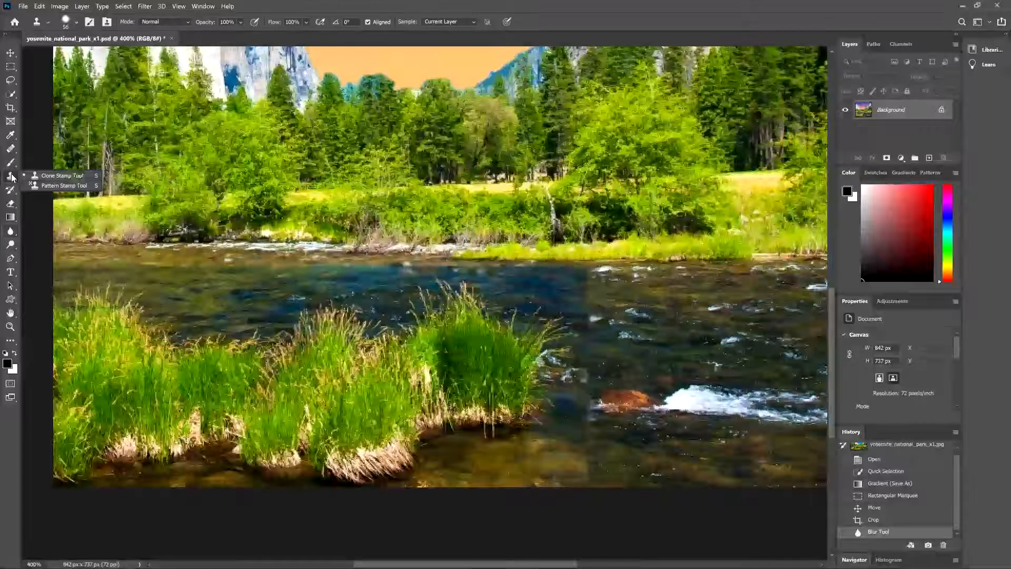
click(72, 174)
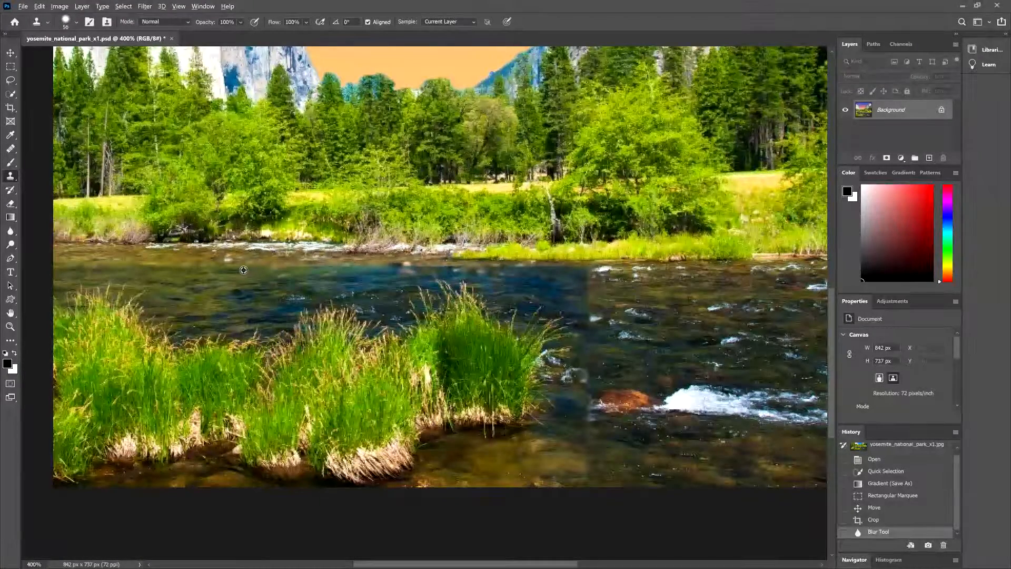
drag(243, 270, 219, 276)
click(175, 278)
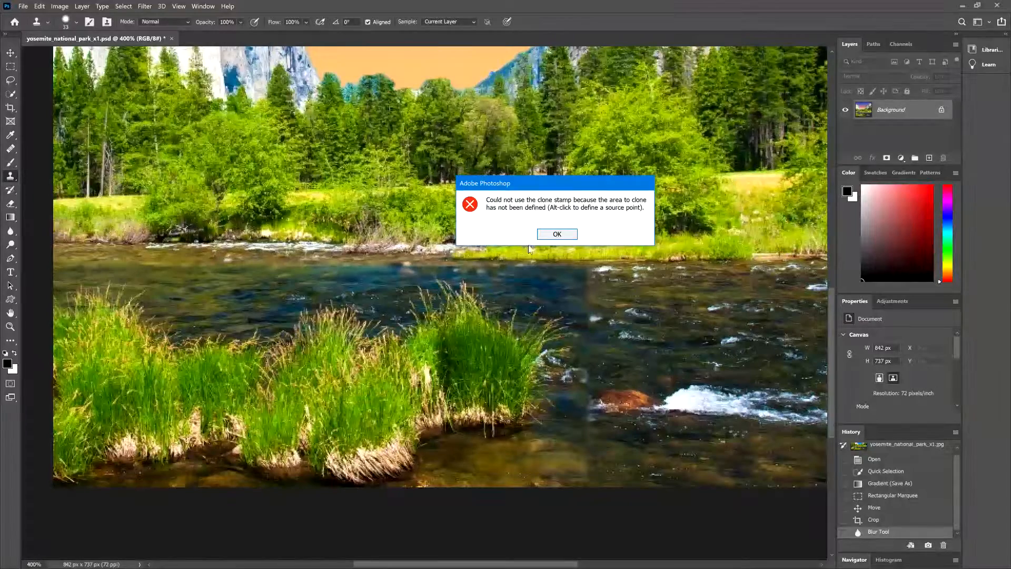
click(557, 233)
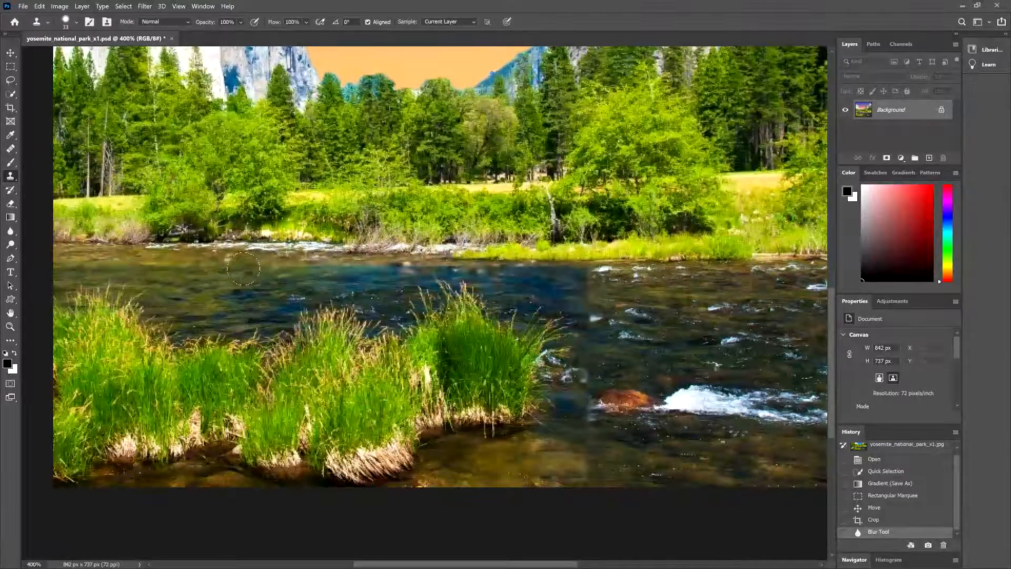
drag(242, 266, 476, 272)
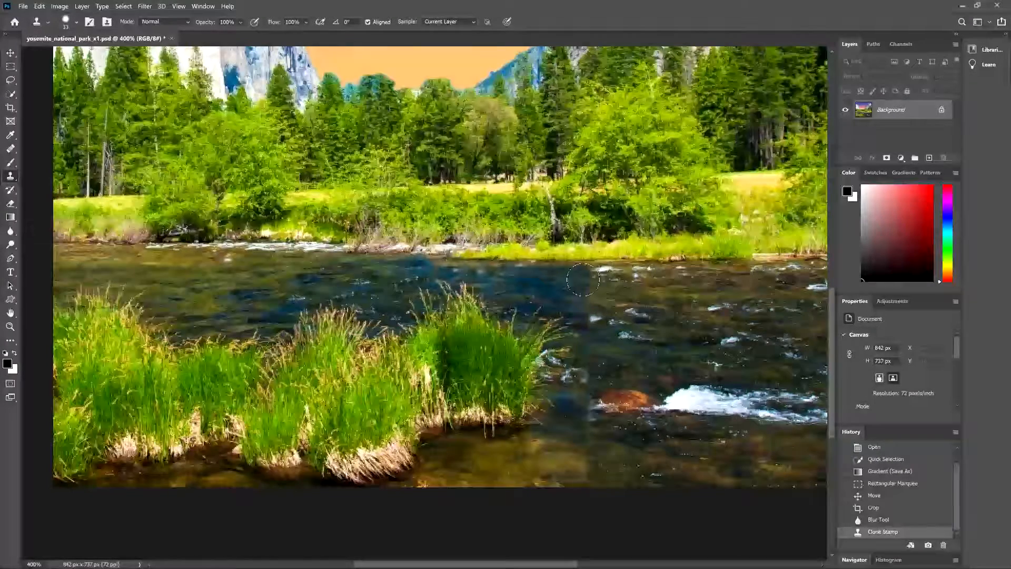
- Clone water from just right of the seam over the moved block's upper-right corner and lower right edge
alt+click(682, 293)
drag(579, 282, 499, 275)
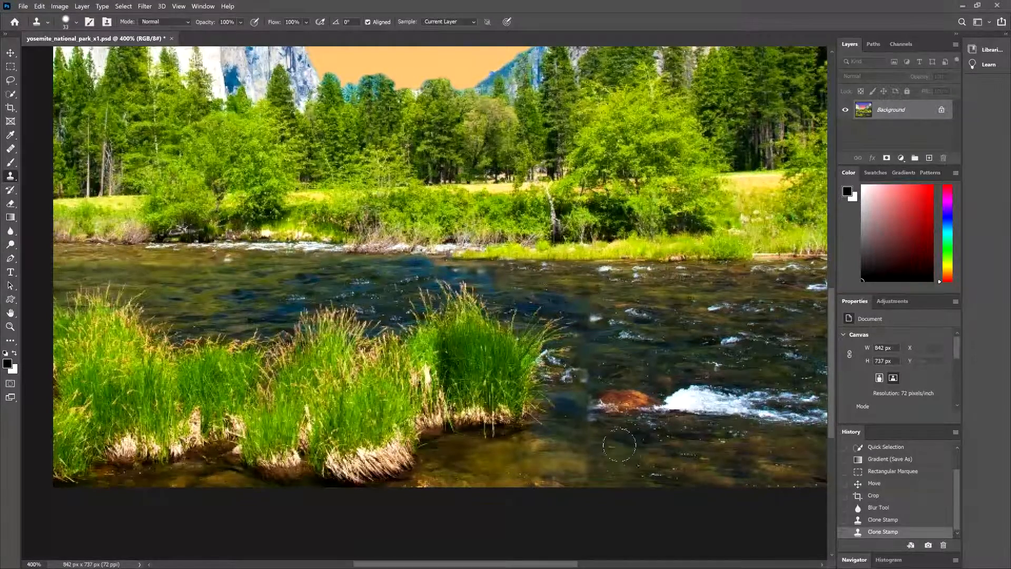
alt+click(636, 456)
mouse_move(605, 454)
mouse_down()
mouse_move(586, 460)
mouse_move(579, 449)
mouse_up()
mouse_move(571, 415)
mouse_down()
mouse_move(583, 393)
mouse_move(591, 418)
mouse_move(604, 418)
mouse_move(583, 407)
mouse_up()
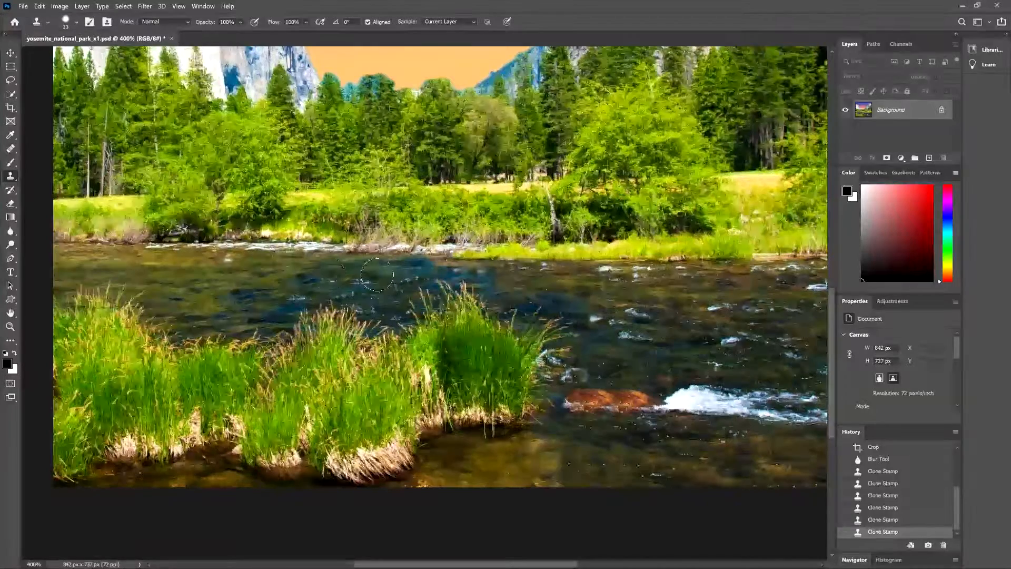
- Draw a horizontal text box about 301 × 41 px in the upper sky and clear its placeholder text
click(10, 326)
click(359, 22)
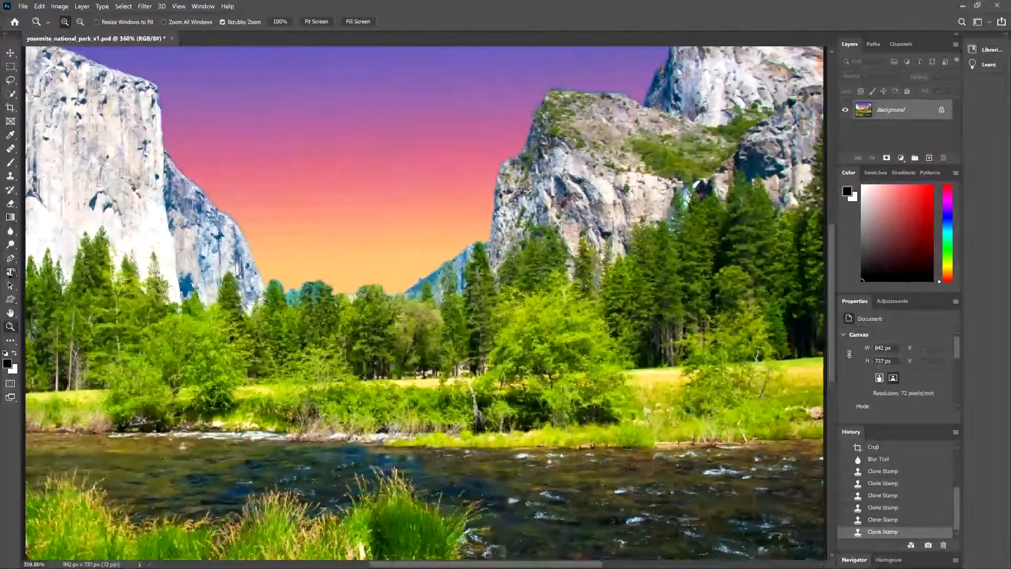
click(11, 273)
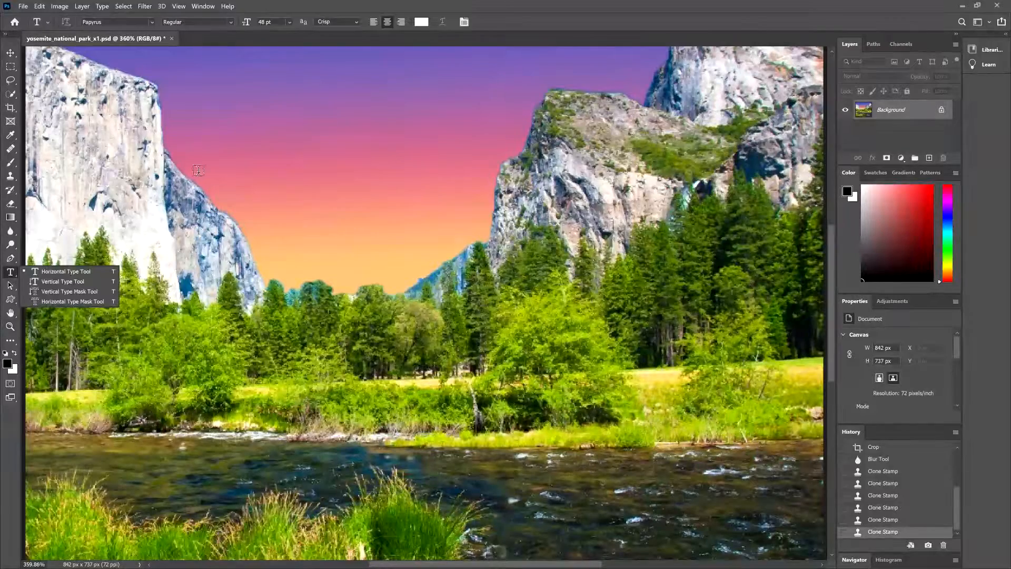
click(82, 271)
drag(227, 78, 511, 116)
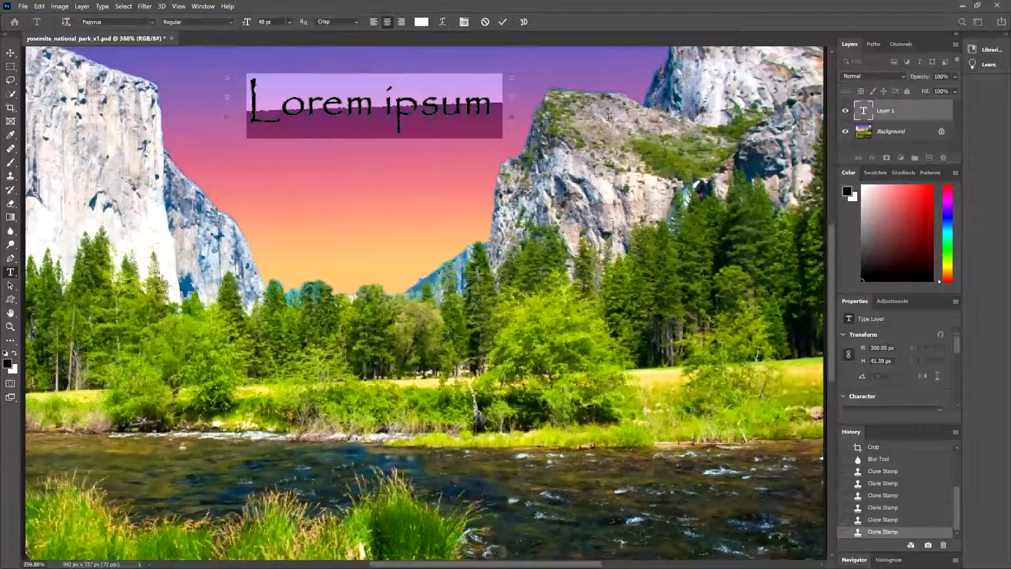
text(dolor sit amet,)
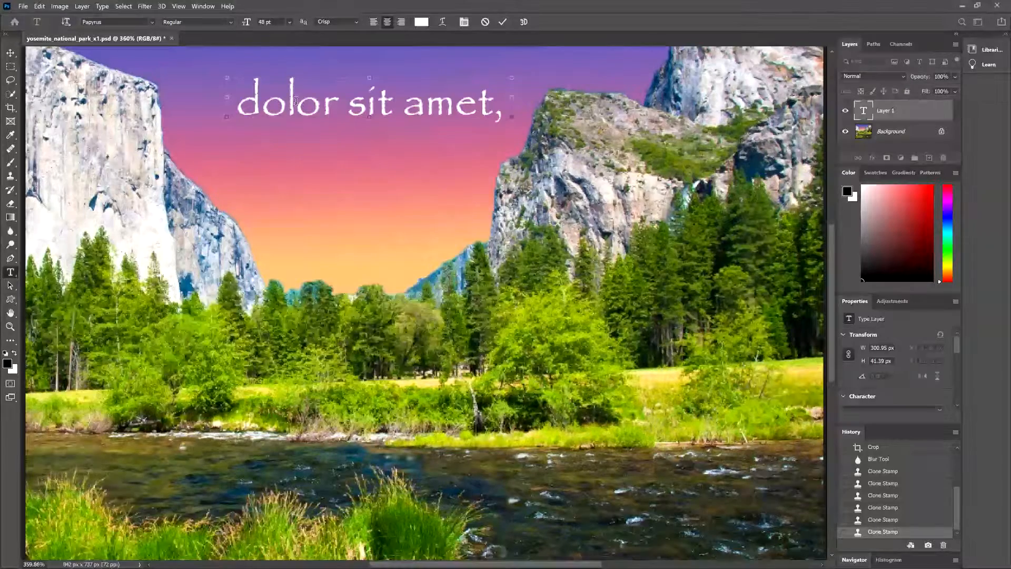
key(ctrl+a)
key(BackSpace)
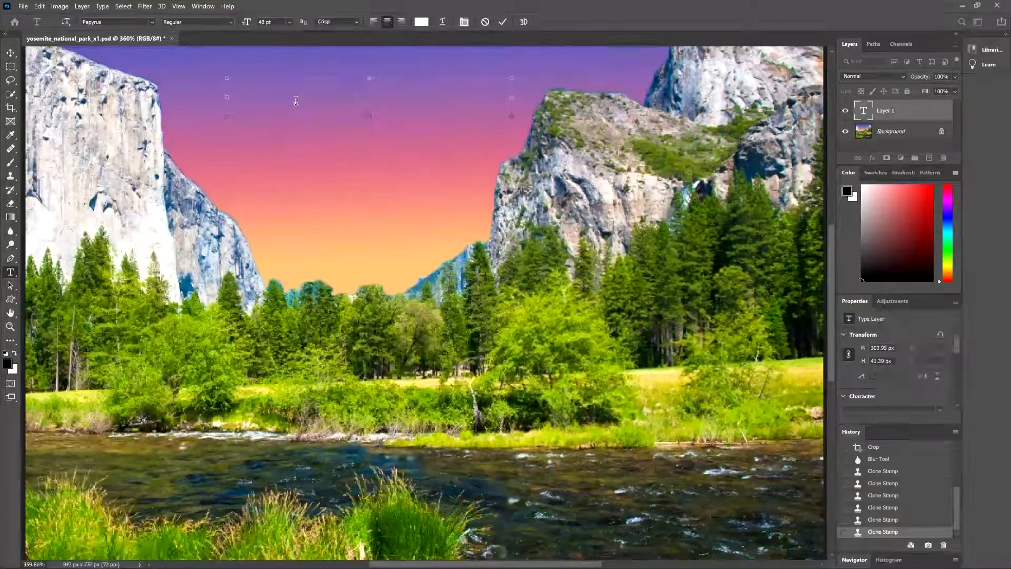
- Set the text font to Palatino Linotype and the text colour to white
click(151, 21)
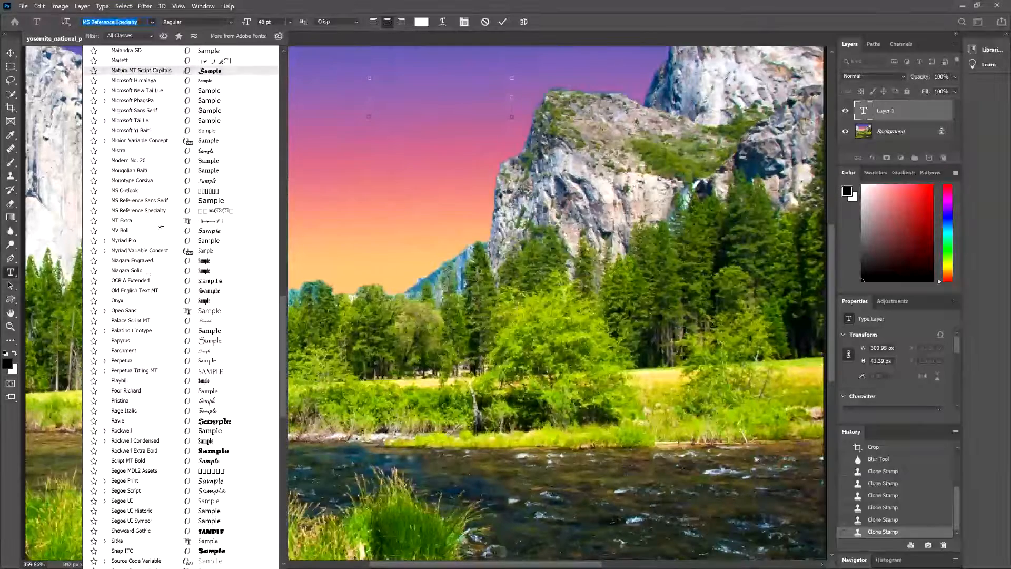
click(138, 333)
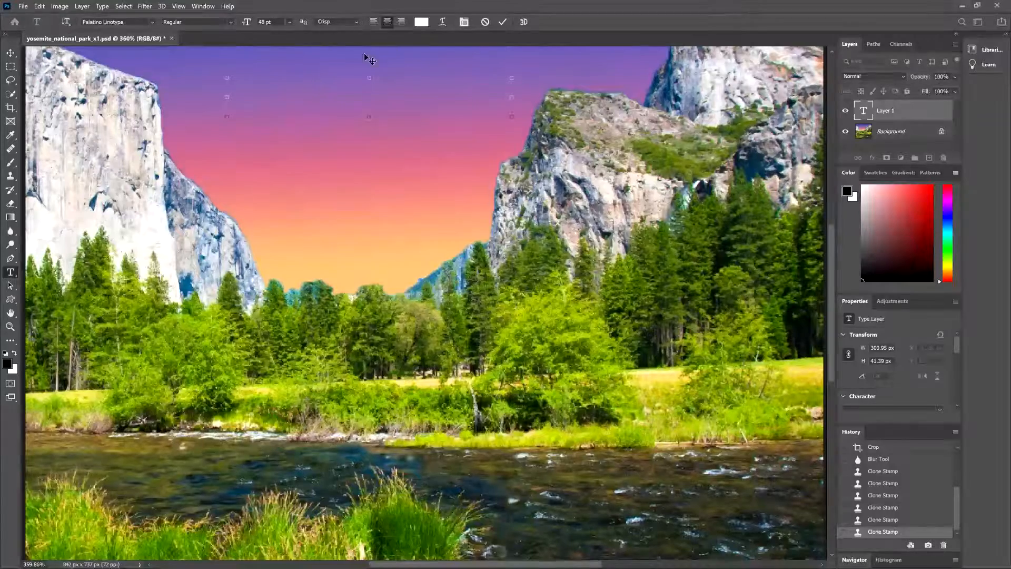
click(421, 21)
click(348, 93)
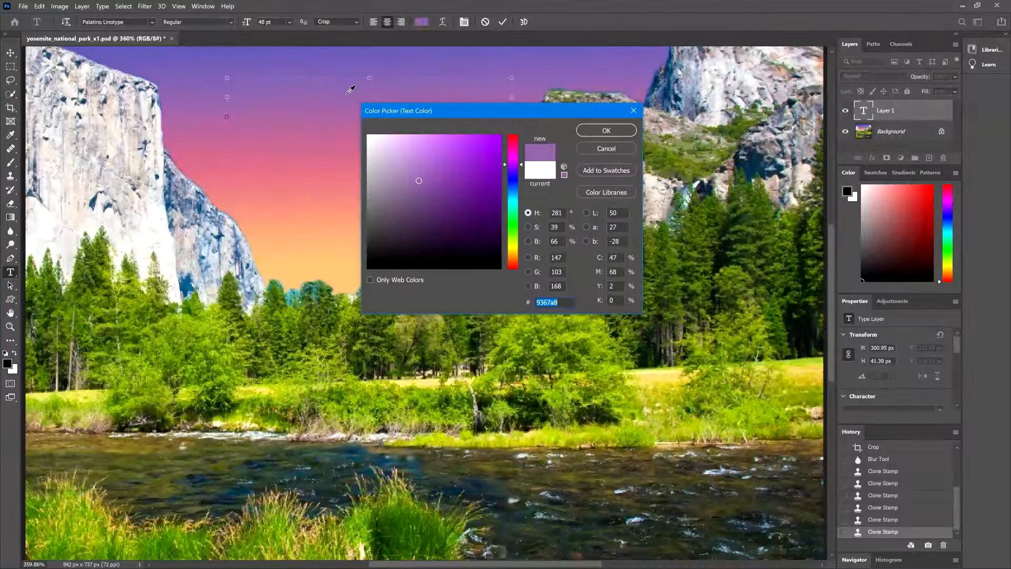
click(550, 166)
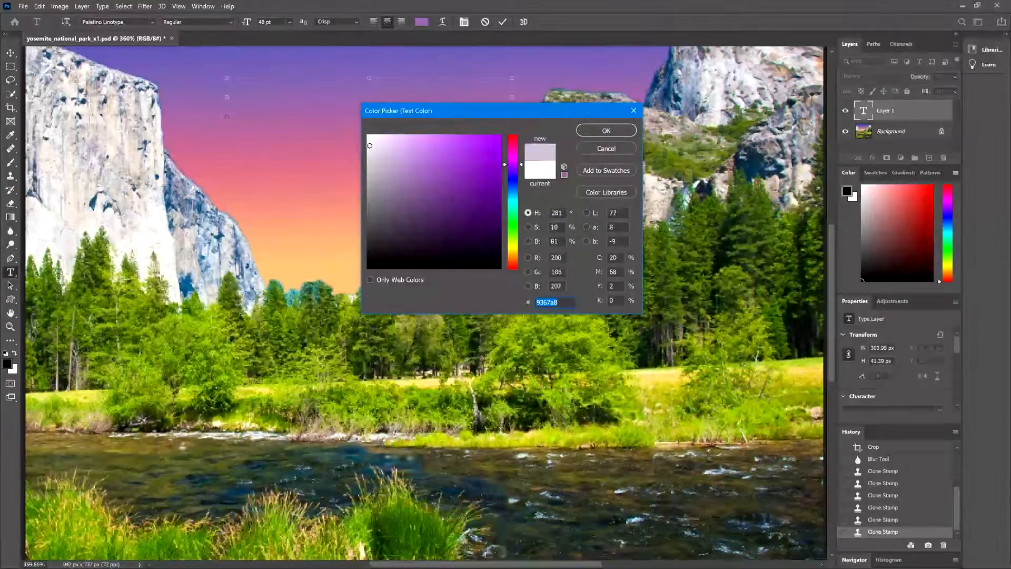
click(606, 131)
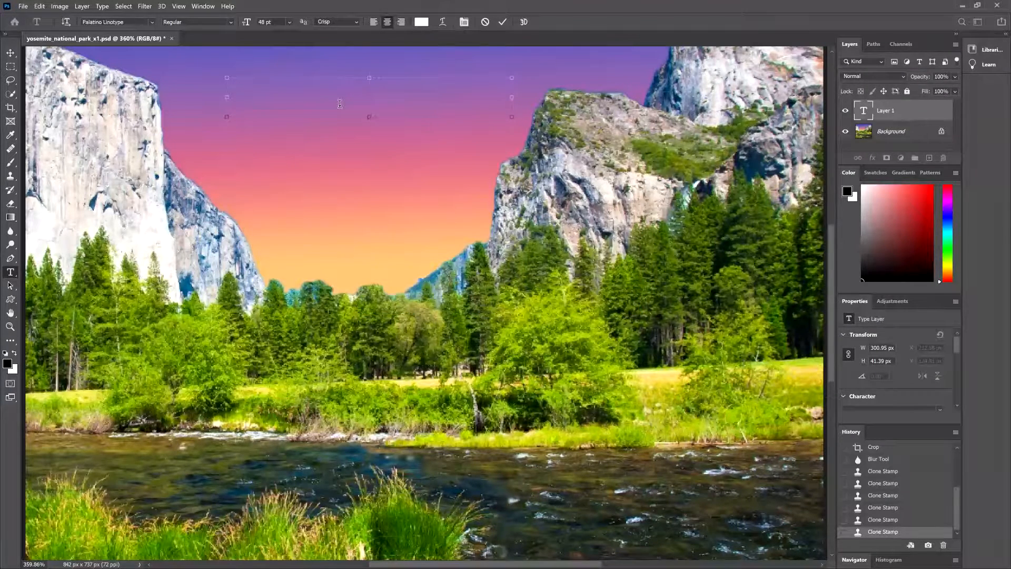
- Enter the title "Yosemite at Sunset" and widen the text box on both sides to about 419 px so it fits one line
text(Yose)
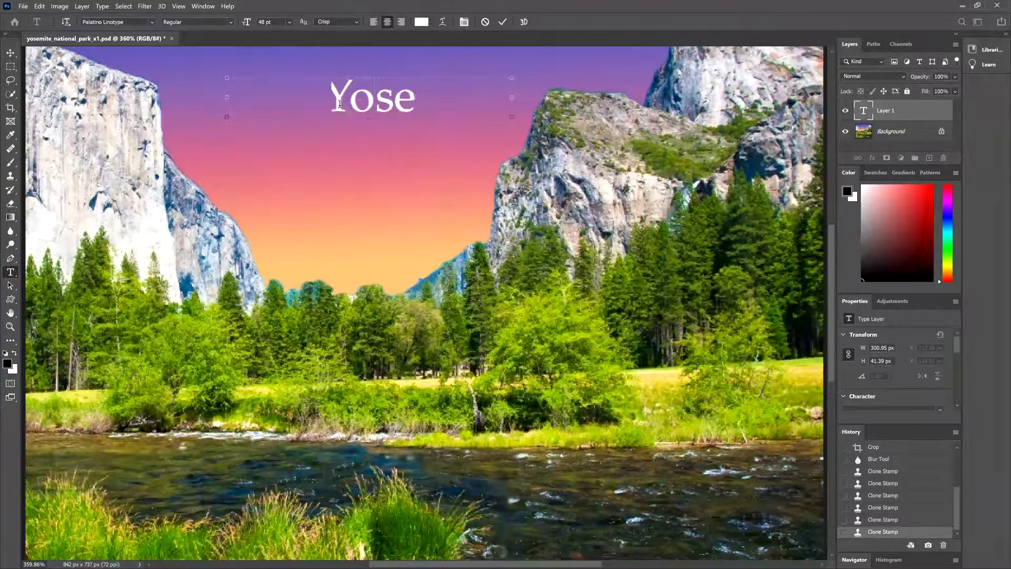
text(mite at S)
key(BackSpace)
key(BackSpace)
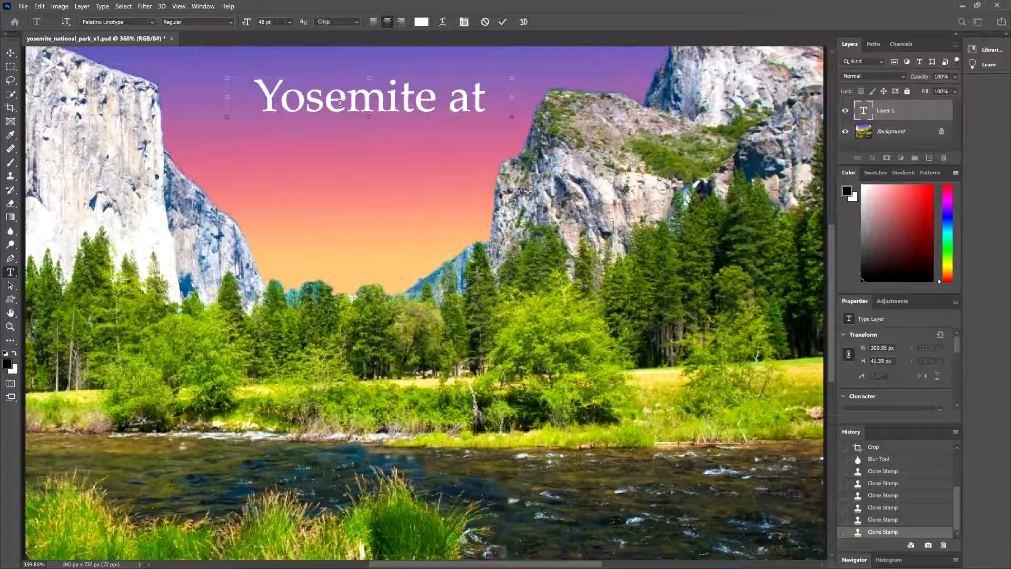
drag(228, 98, 198, 99)
drag(511, 98, 595, 98)
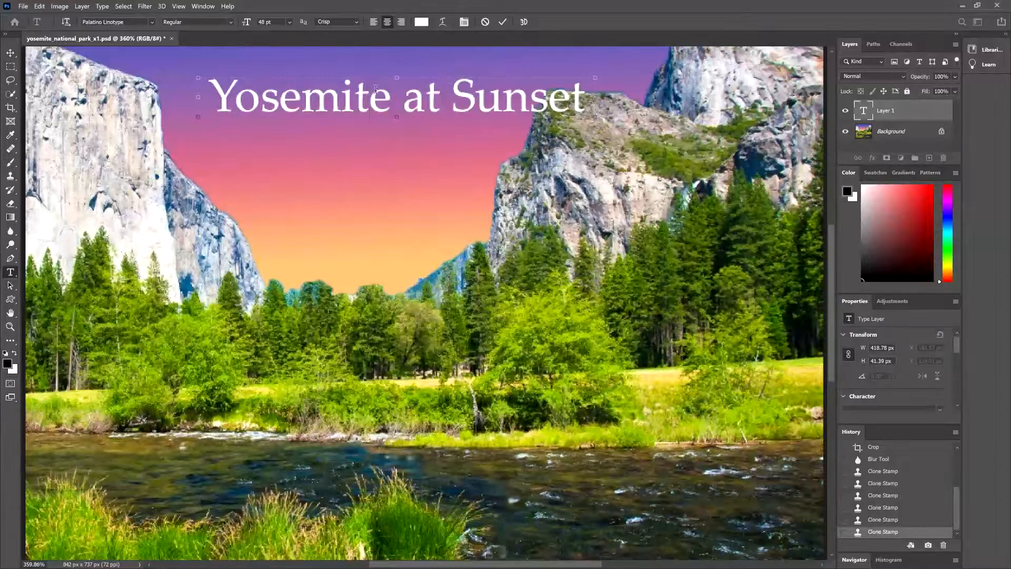
- Commit the title and move it to the upper middle of the sky, at about X 212 px, Y 34 px
click(10, 53)
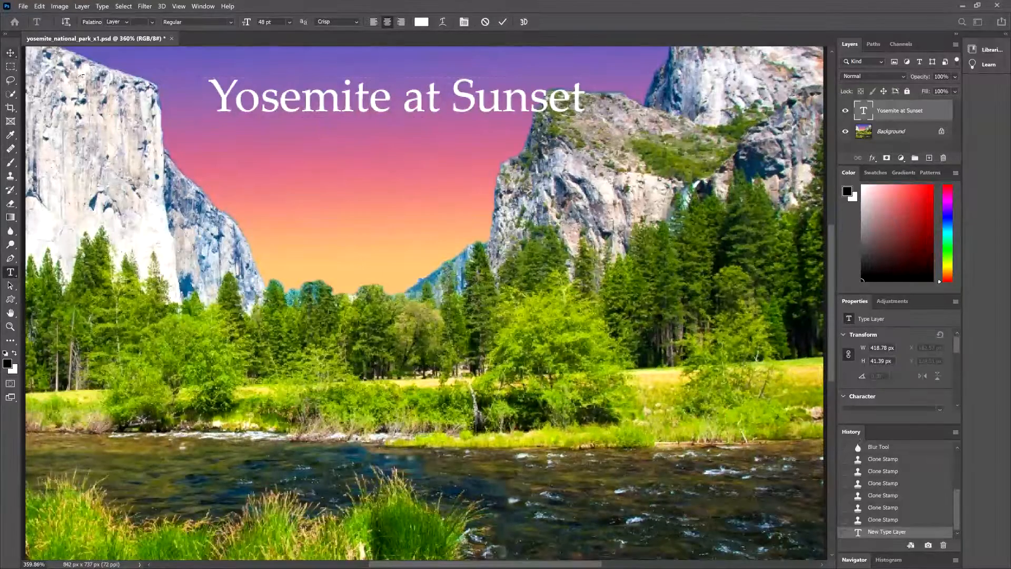
drag(298, 86, 252, 75)
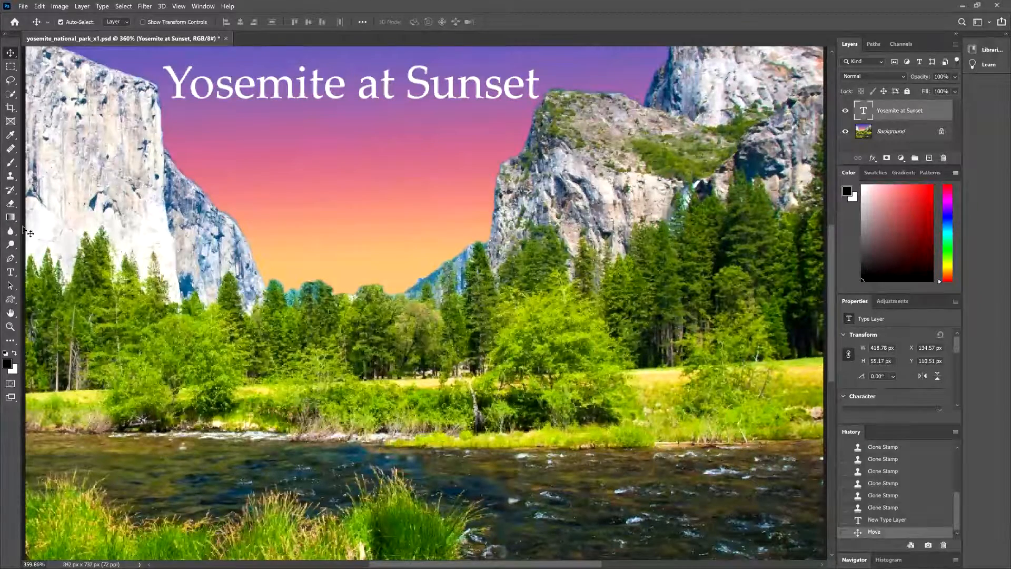
click(10, 327)
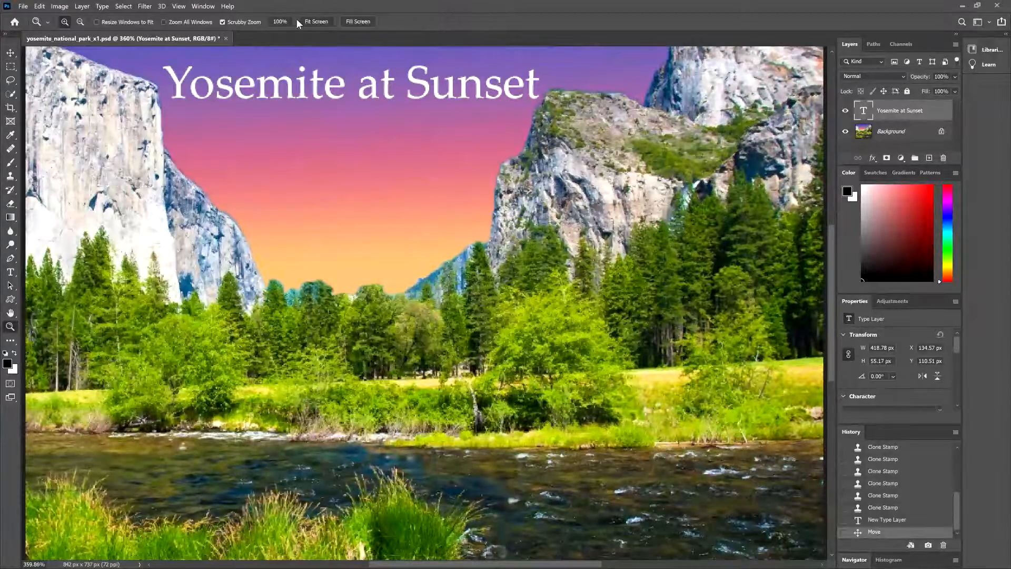
click(318, 22)
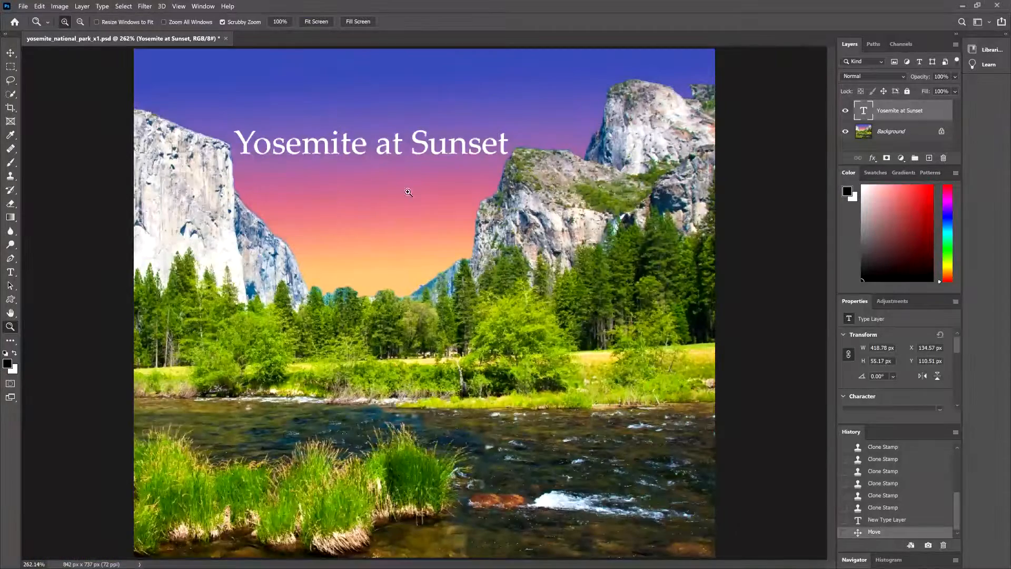
click(348, 142)
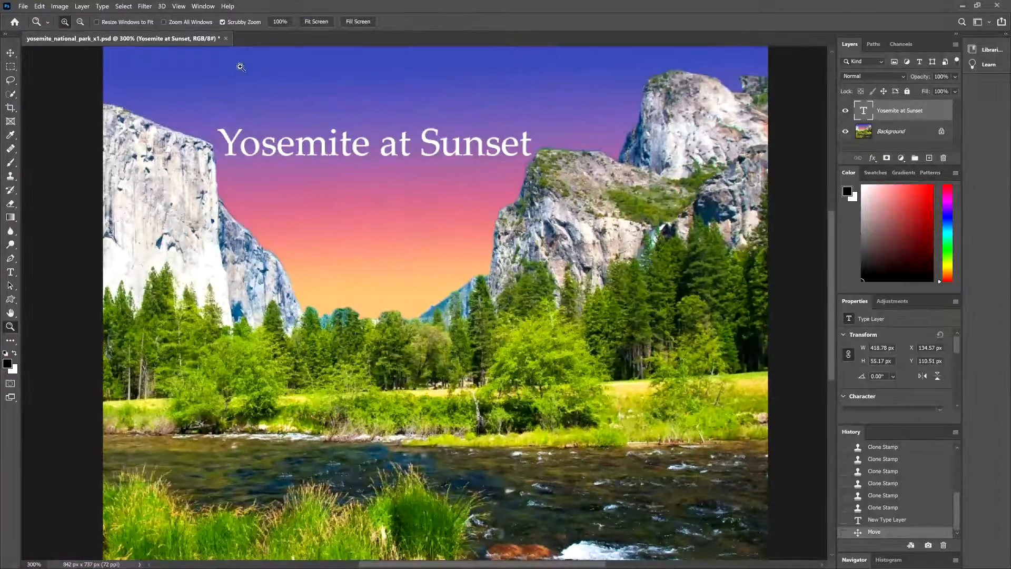
click(317, 22)
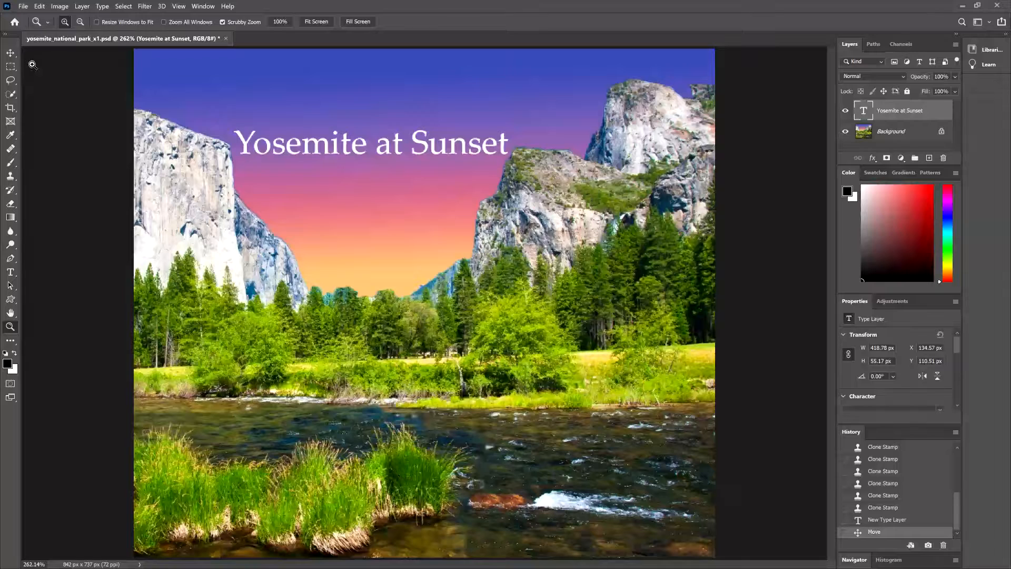
click(11, 54)
drag(363, 139, 415, 88)
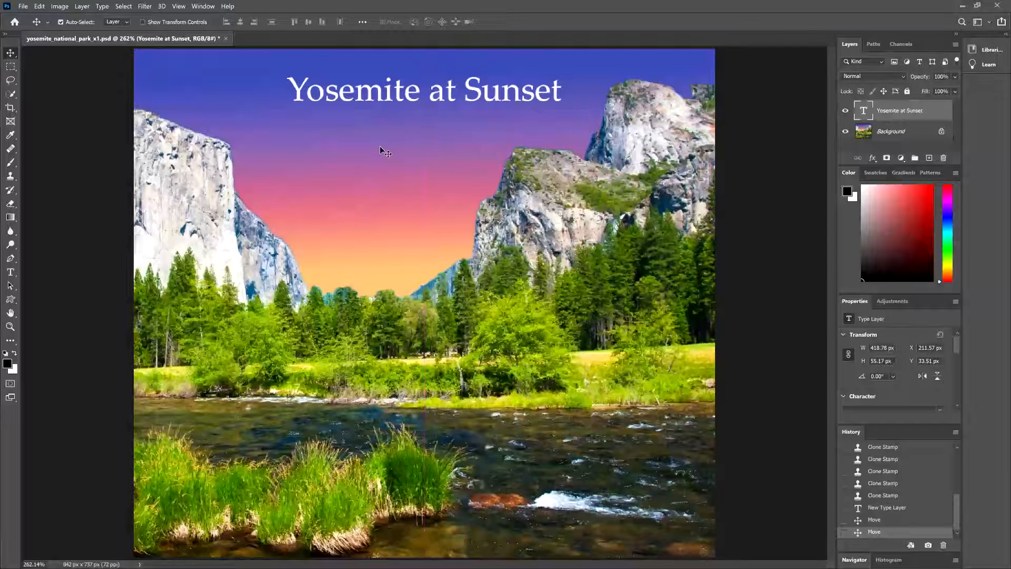
- Save the layered document over yosemite_national_park_x1.psd with Maximize Compatibility enabled
click(23, 6)
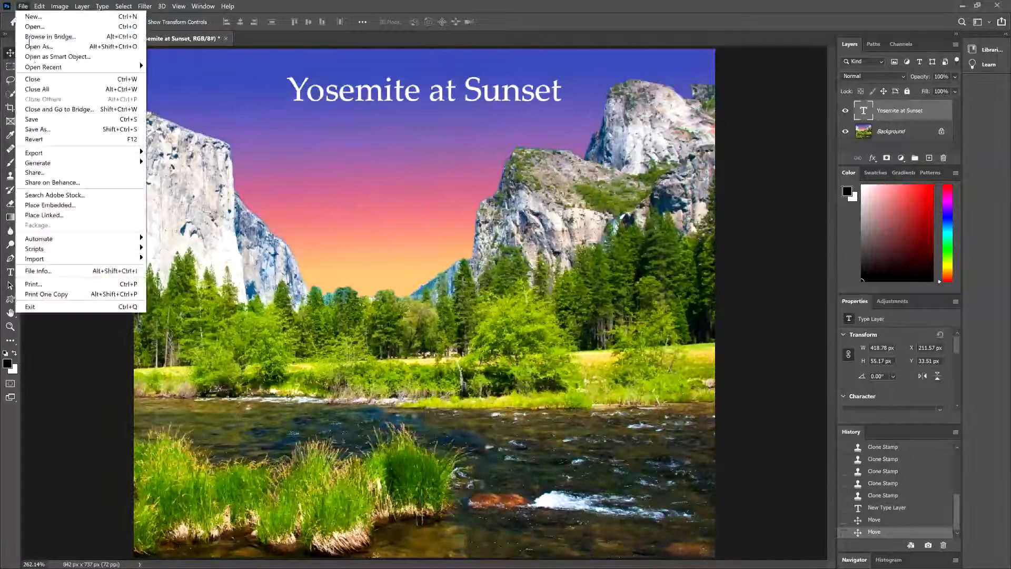
click(37, 117)
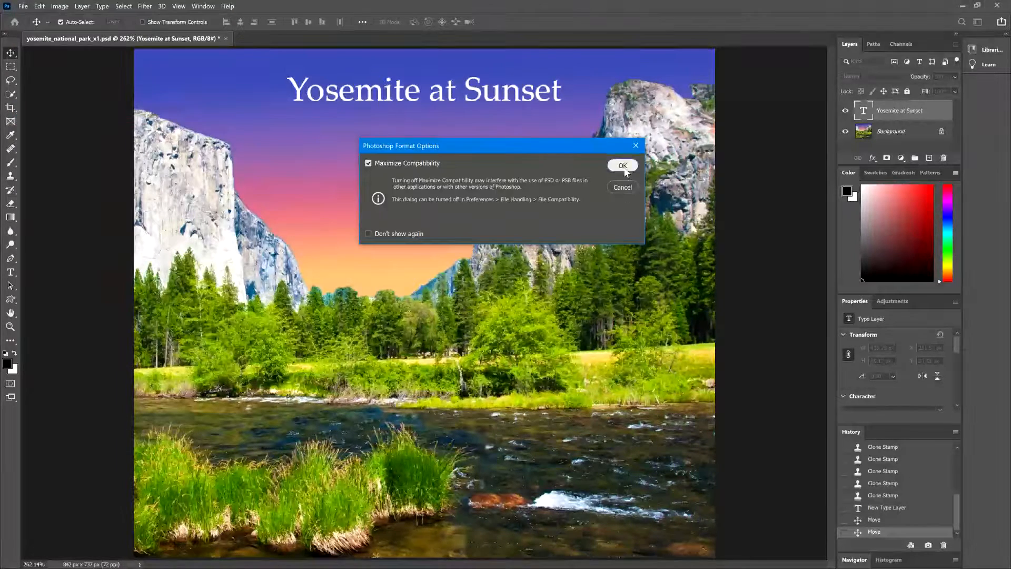
click(623, 166)
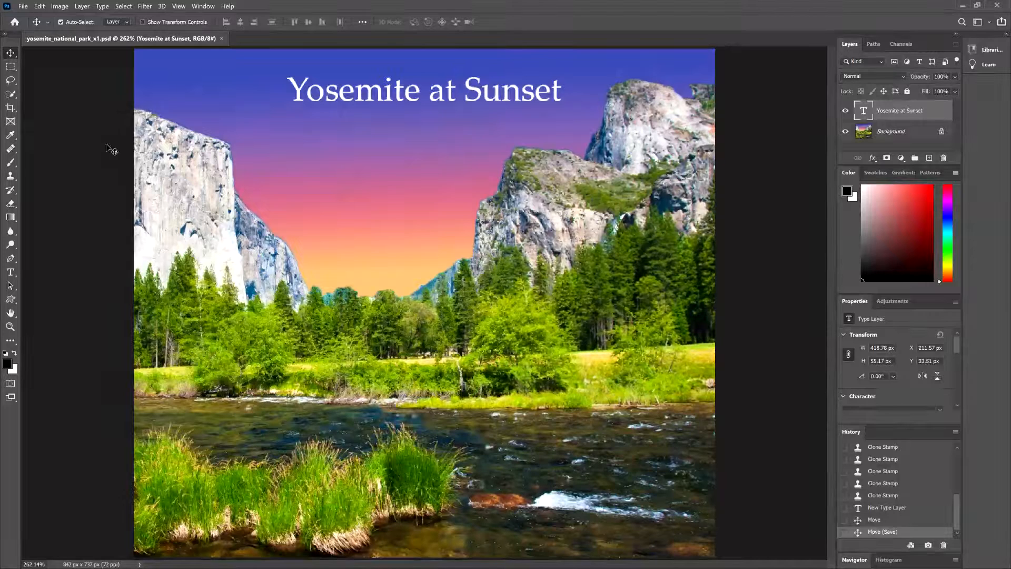
- Save the image as JPEG yosemite_national_park_x1 in the same folder, replacing the existing file, with quality 8 (High) and Baseline ("Standard") format
click(23, 5)
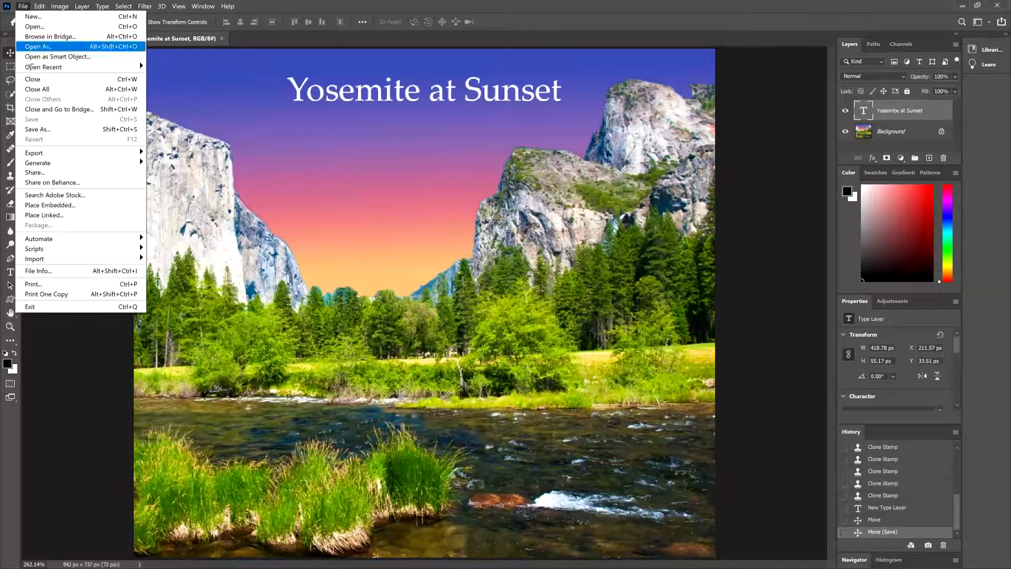
click(48, 132)
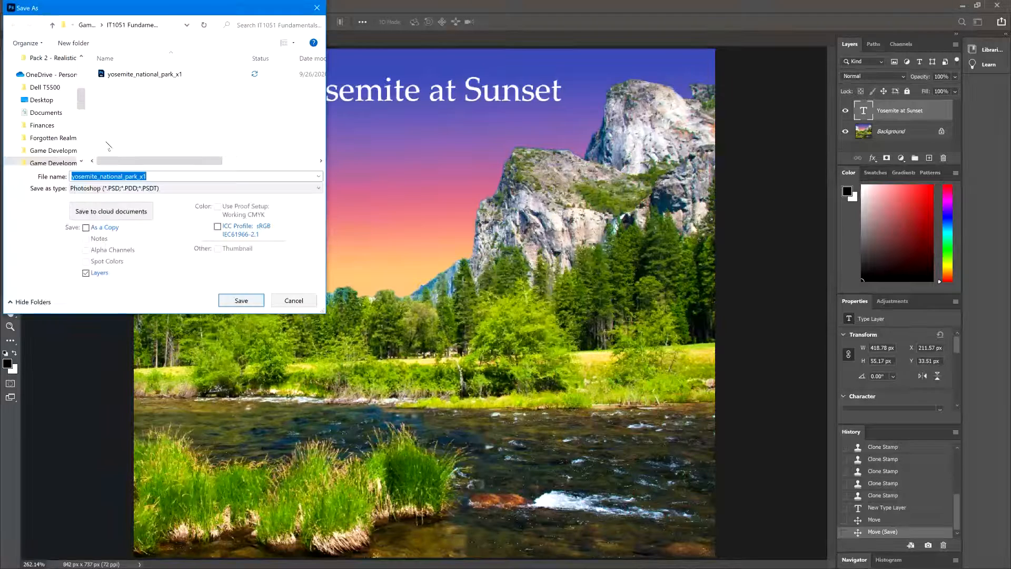
click(114, 188)
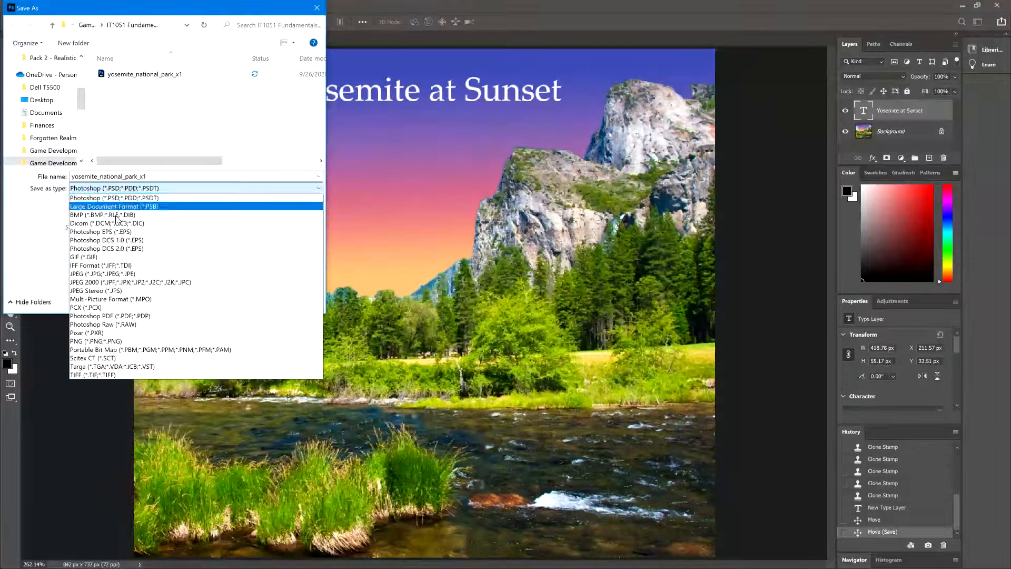
click(111, 273)
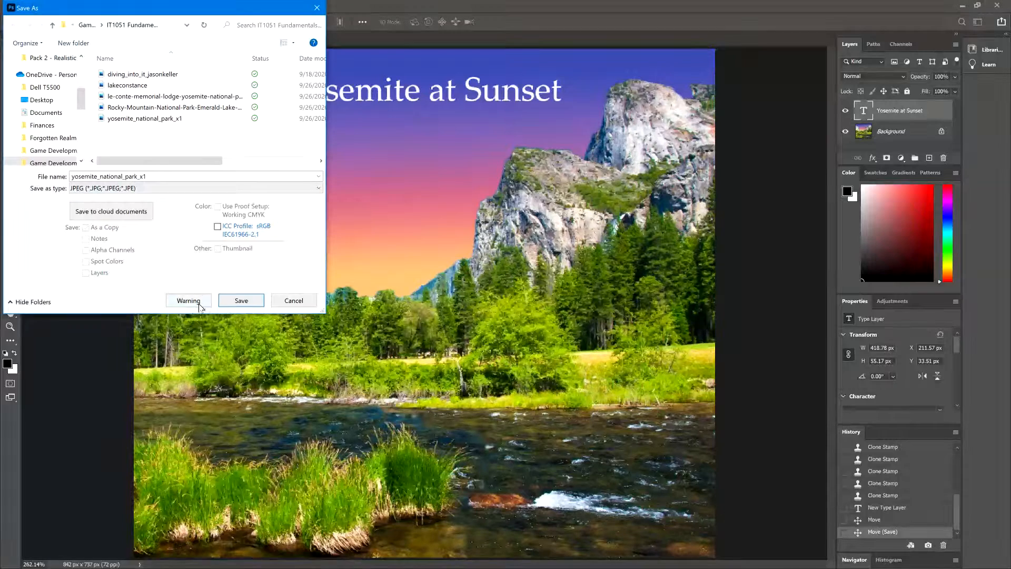
click(245, 304)
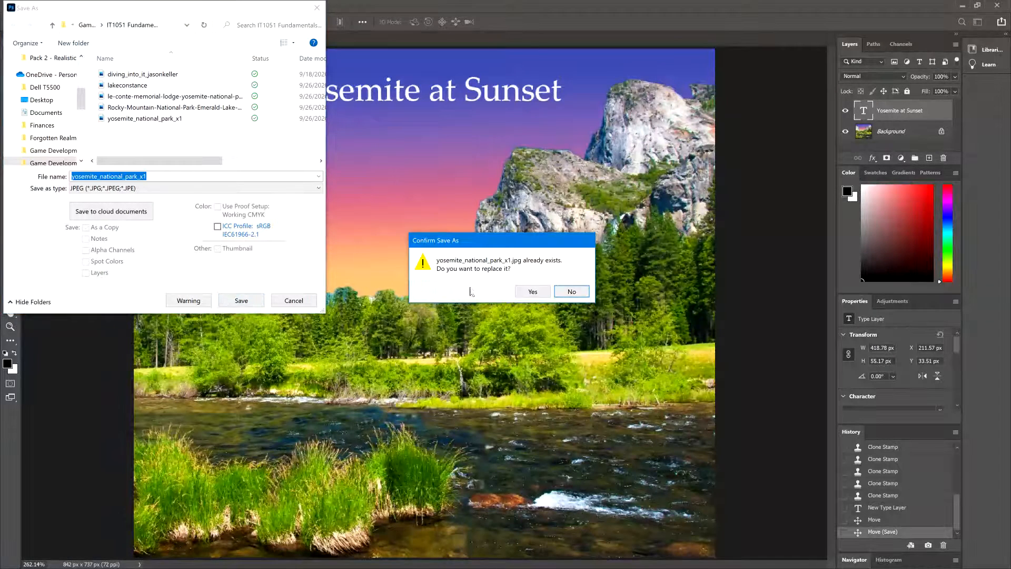
click(532, 291)
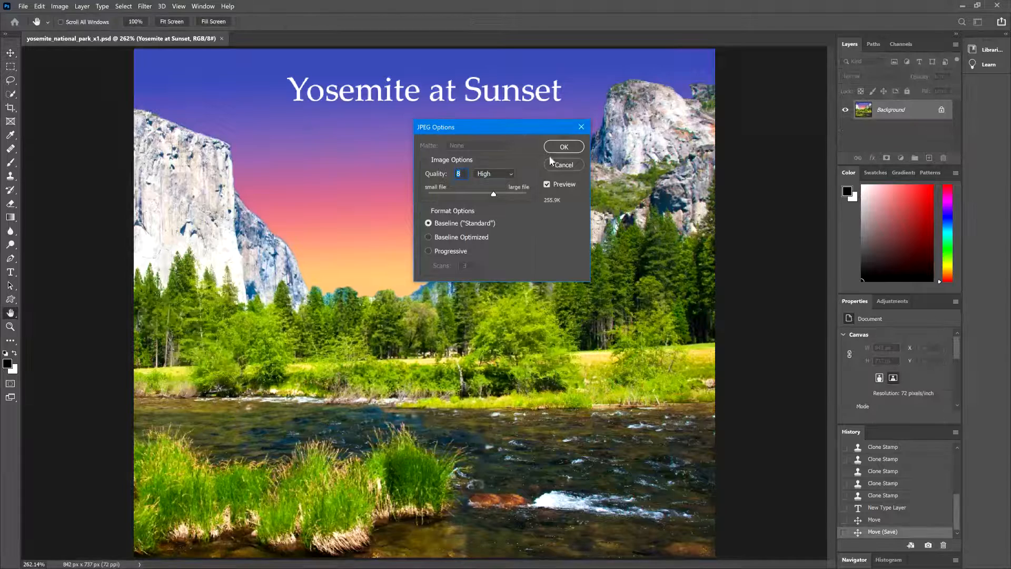
click(563, 146)
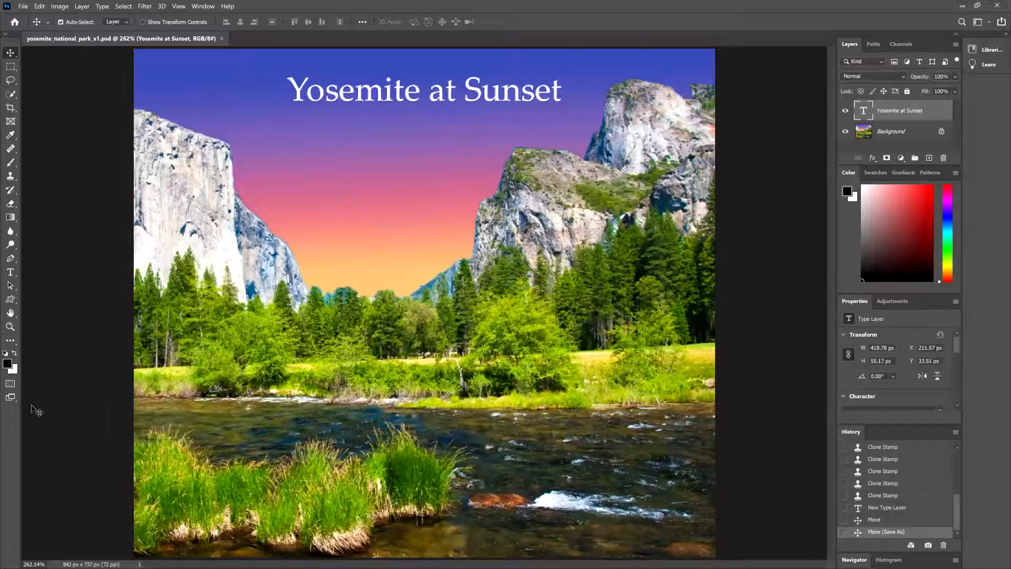
- Close the finished Yosemite document
click(24, 7)
click(140, 296)
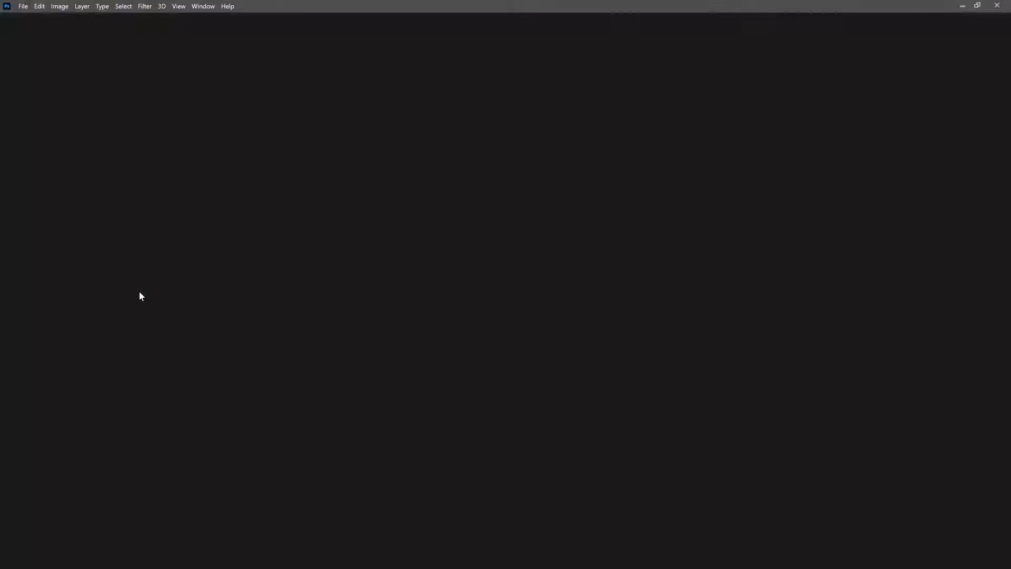